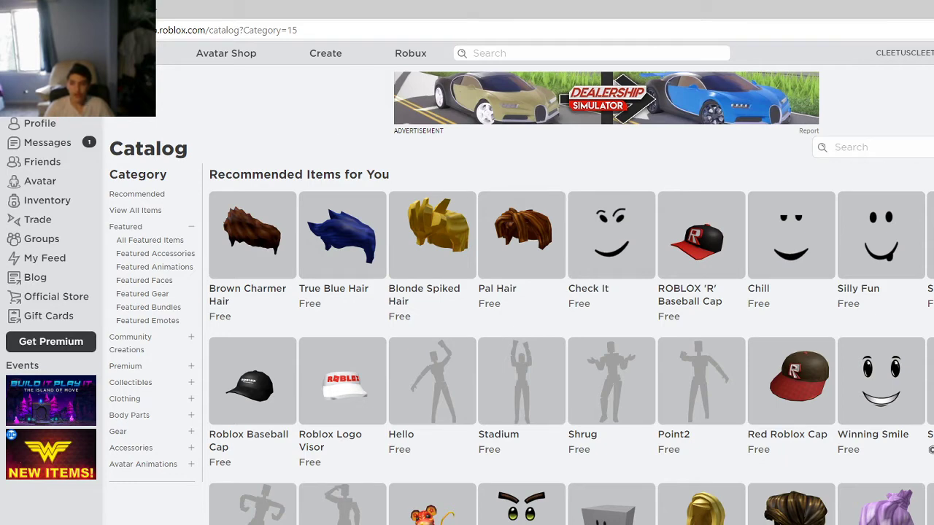
- Search the groups for "FLAMINGO" and open the store of The Flamingo Fan Club
left_click(536, 53)
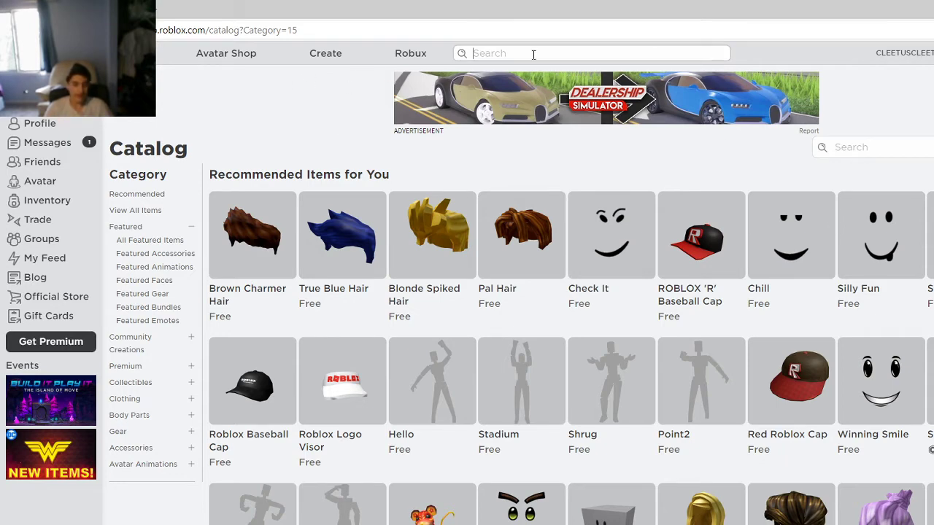
type("FLAMINGO")
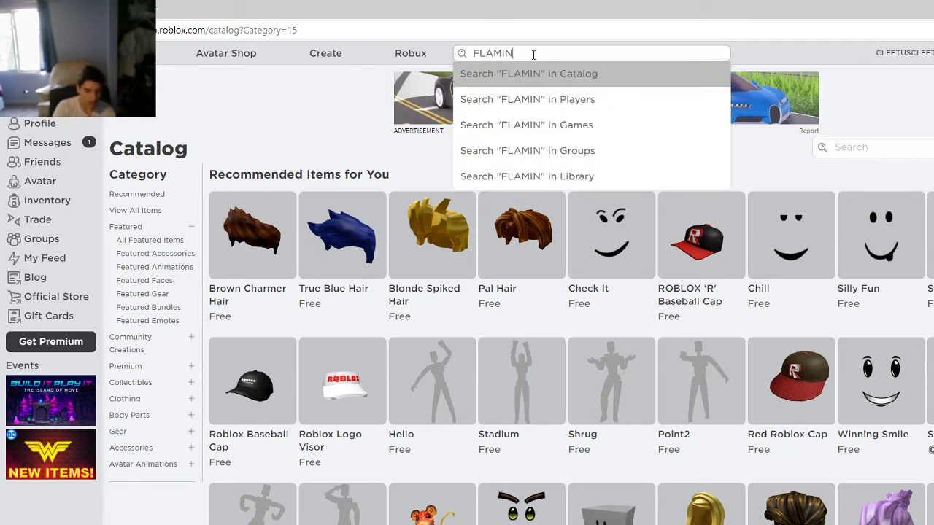
left_click(619, 155)
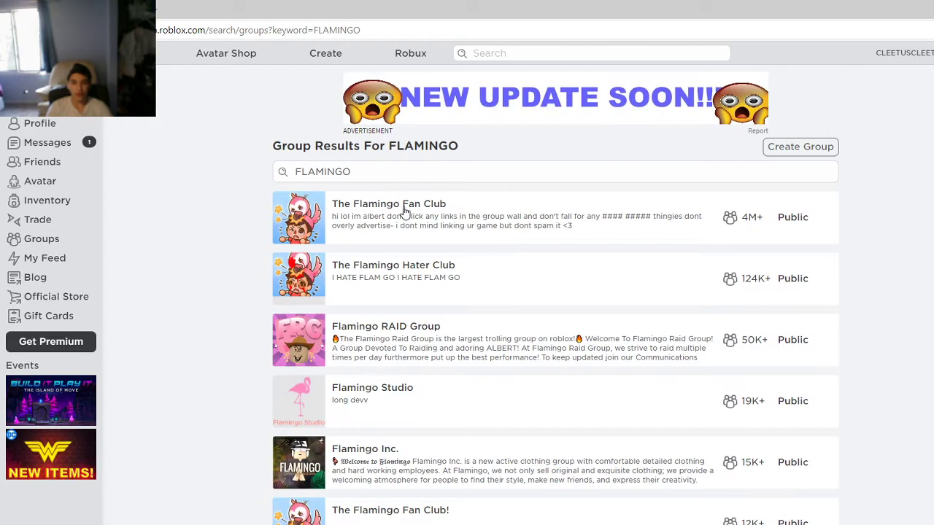
left_click(406, 211)
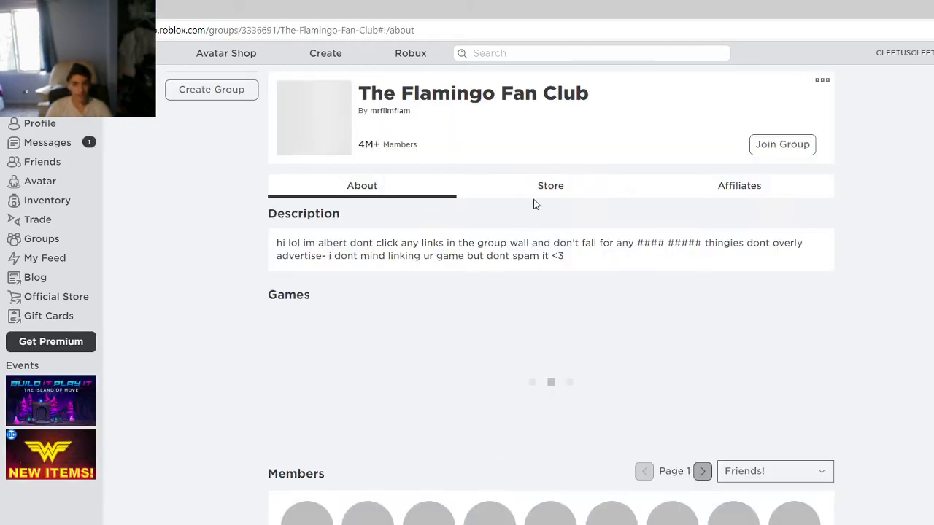
left_click(542, 189)
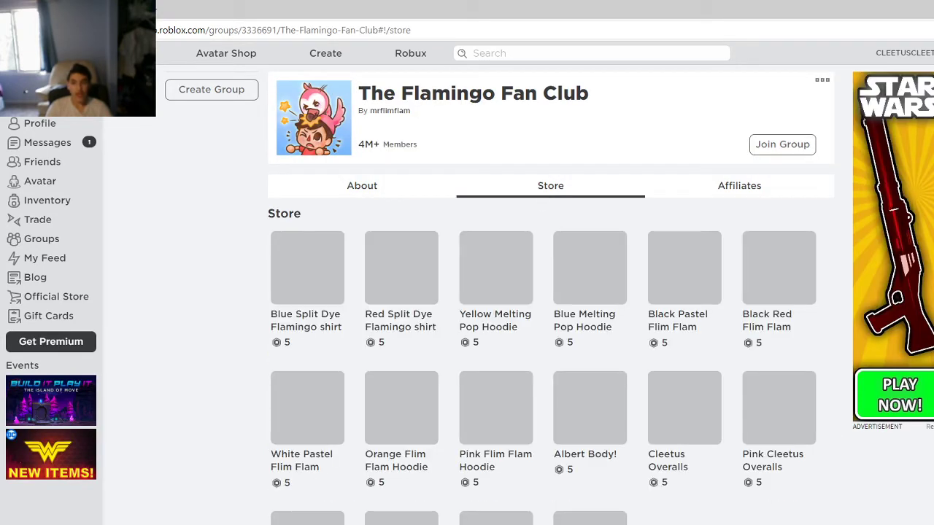
- Add the Cleetus Overalls from the group store to the favorites and buy them
left_click(690, 425)
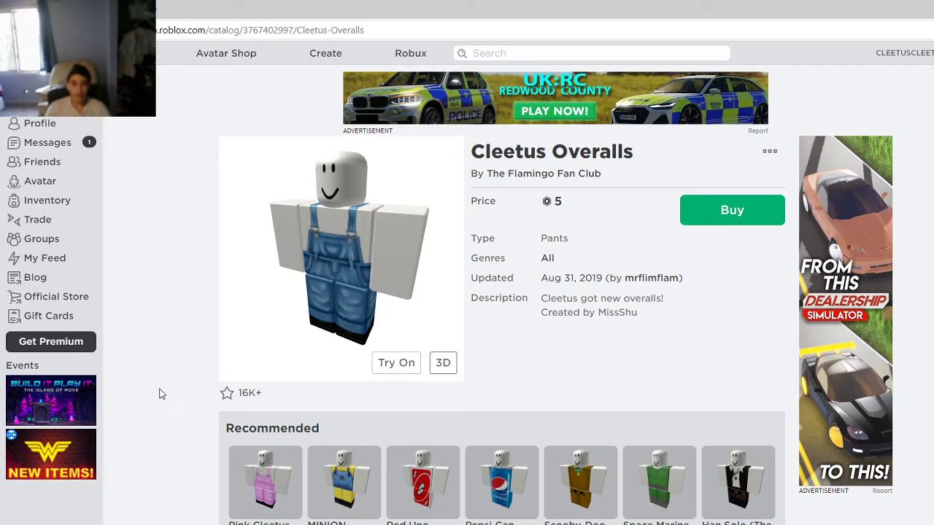
left_click(227, 395)
left_click(726, 211)
left_click(520, 388)
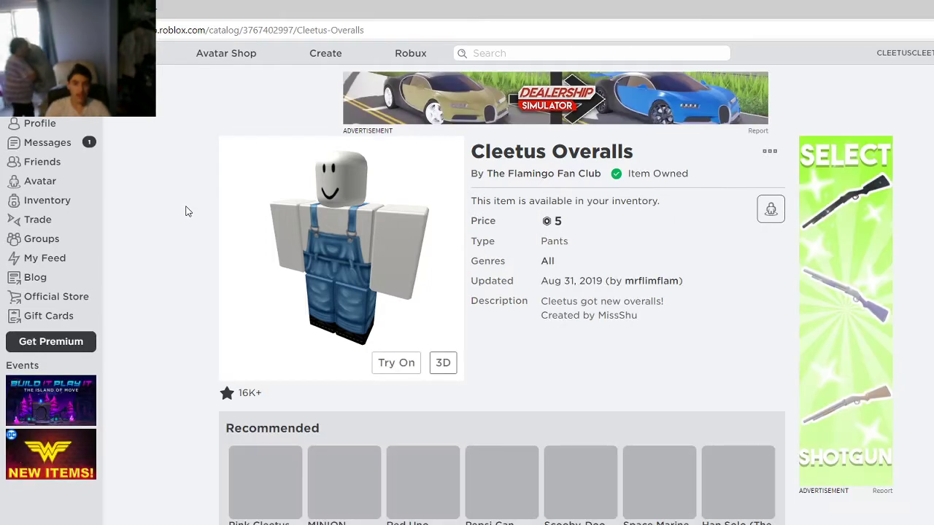
- Return to the Avatar Shop catalog and search it for "GOOFBALL"
left_click(232, 52)
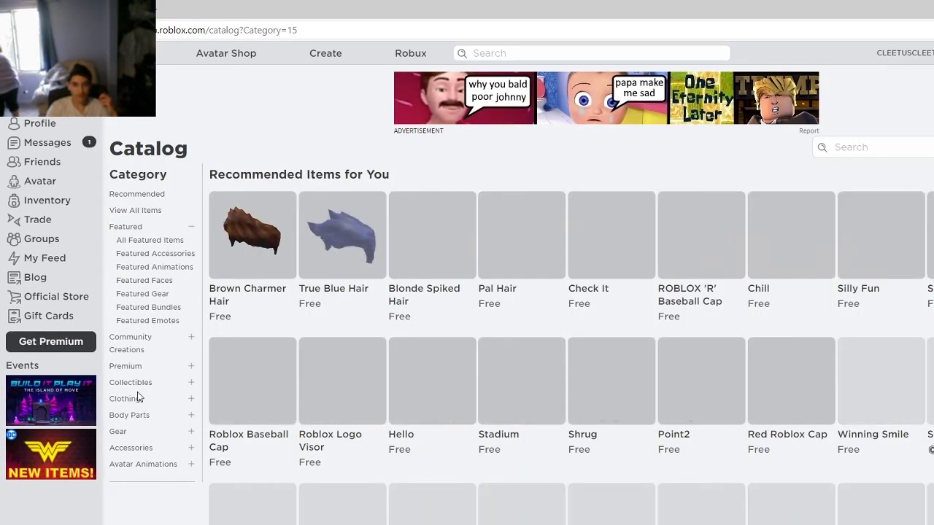
left_click(867, 155)
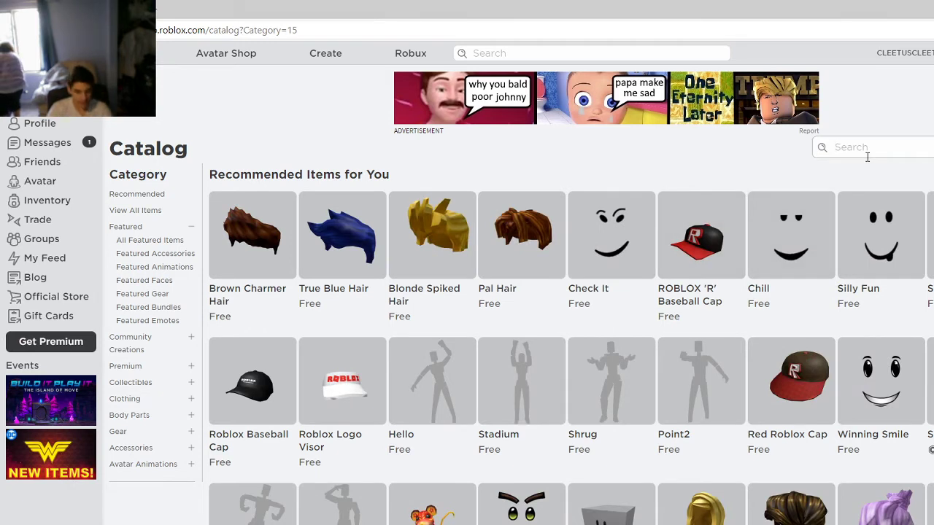
type("GOOFBALL")
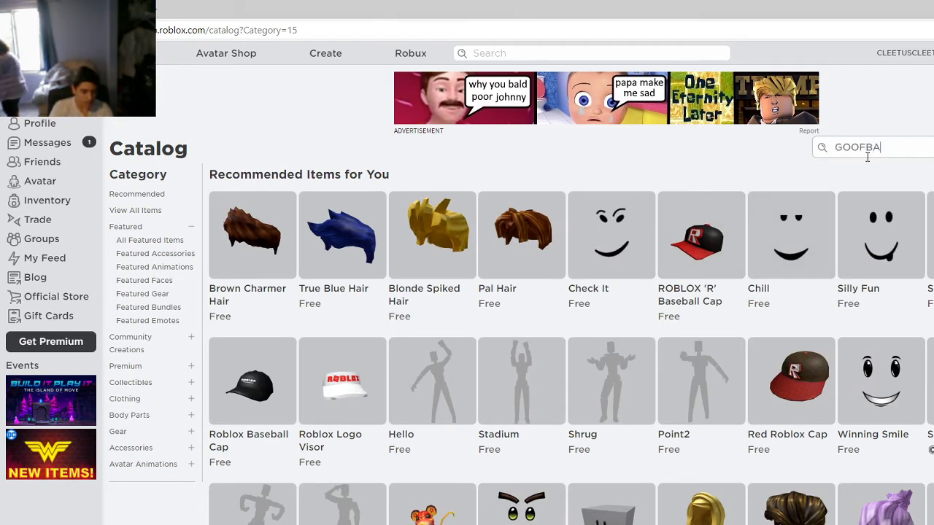
left_click(822, 155)
- Open the Goofball face from the search results and buy it
left_click(281, 244)
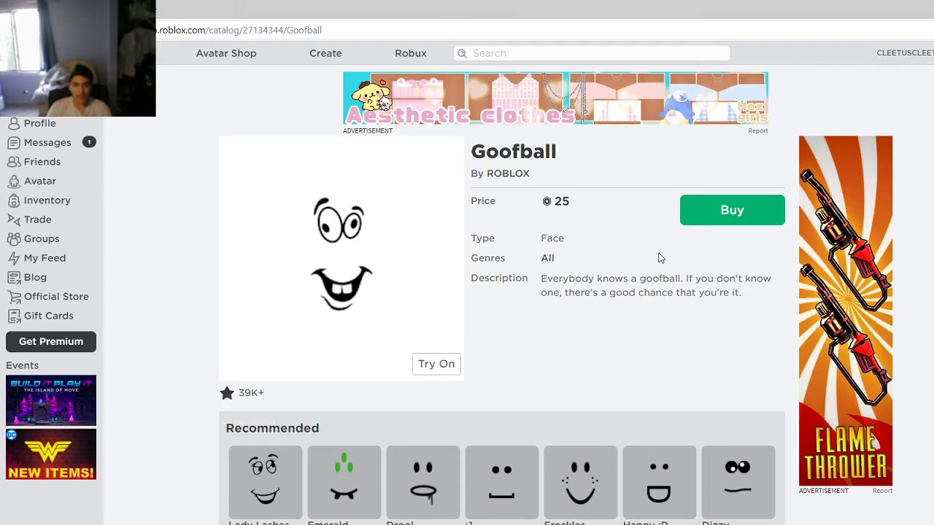
left_click(733, 204)
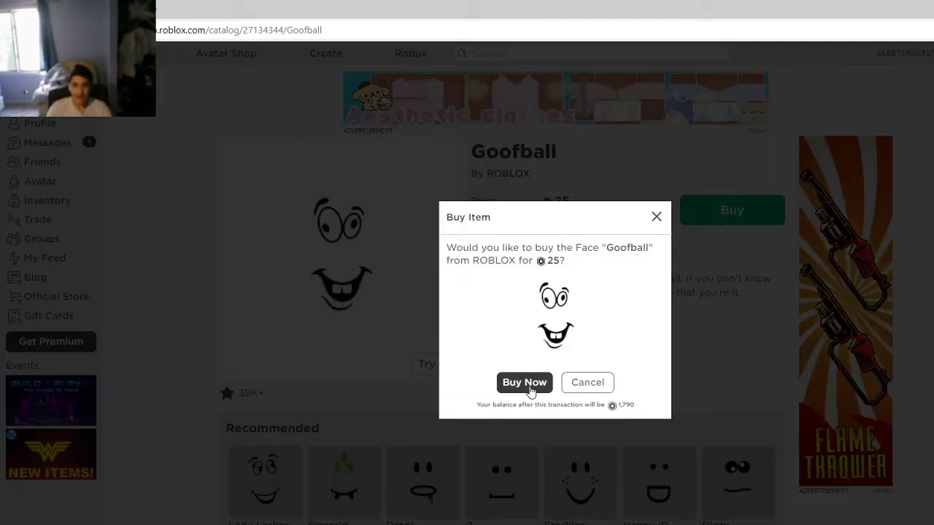
left_click(523, 382)
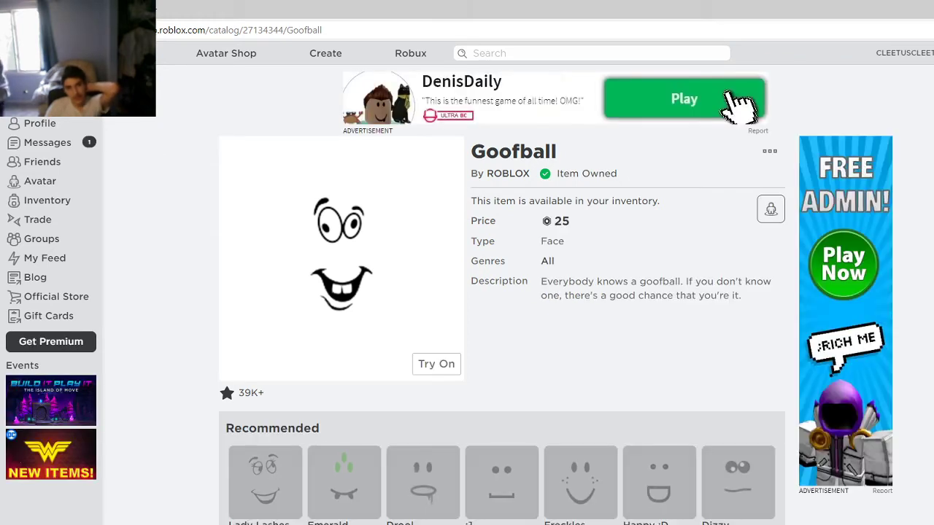
- Go back to the catalog and search for "COWBOY"
key("alt+Left")
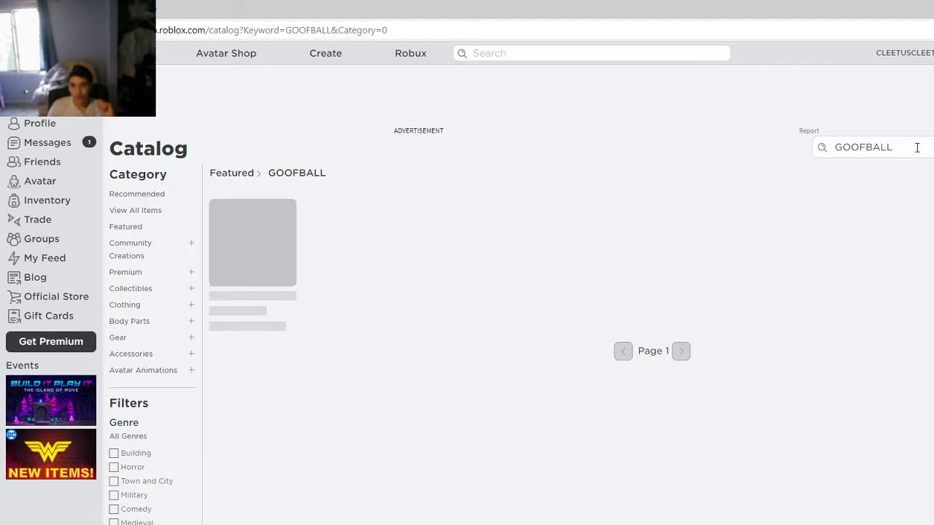
left_click_drag(917, 146, 822, 150)
type("C")
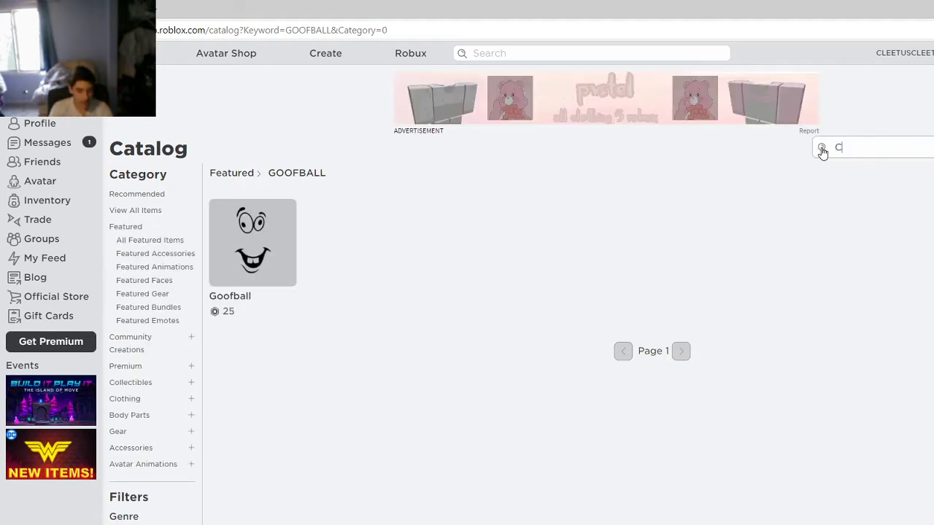
type("OWBOY")
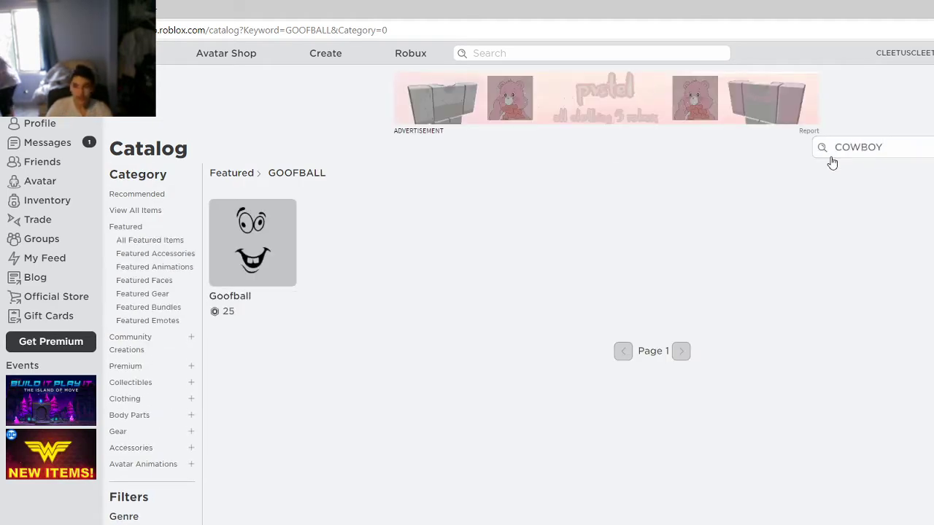
key("Return")
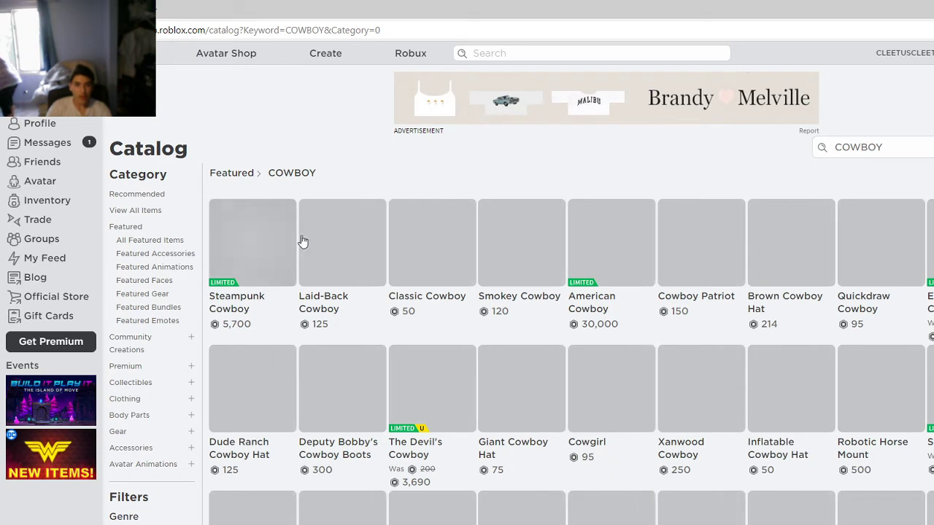
- Add the Laid-Back Cowboy hat to the favorites and buy it
left_click(337, 254)
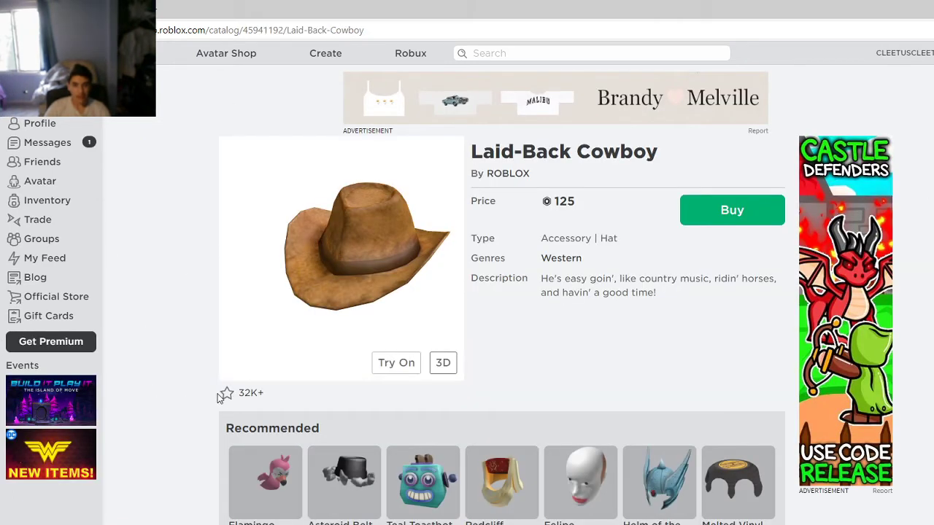
left_click(227, 395)
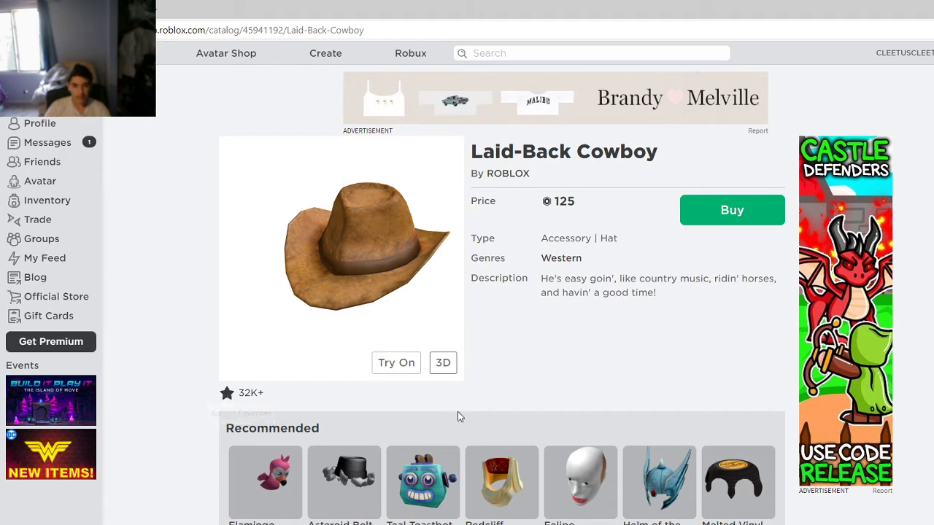
left_click(736, 222)
left_click(525, 381)
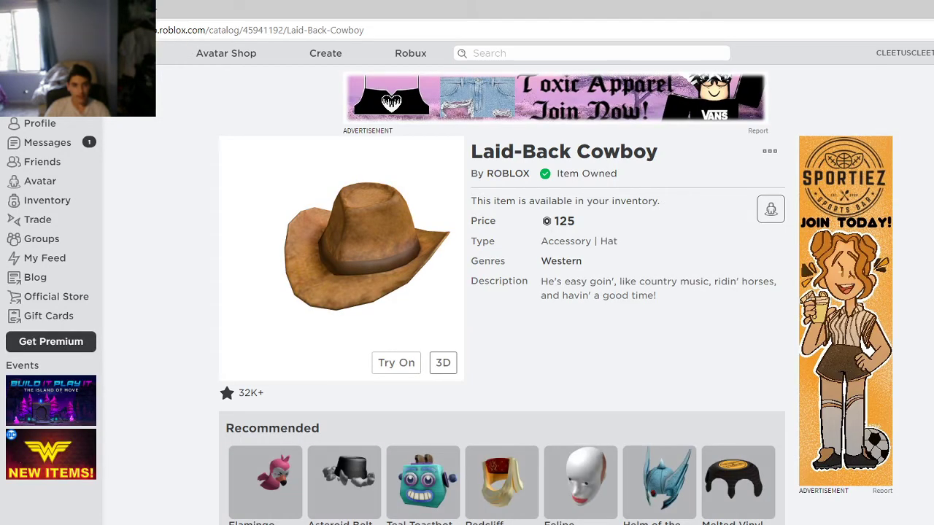
- Go back to the catalog and search for "PENGUIN"
key("alt+Left")
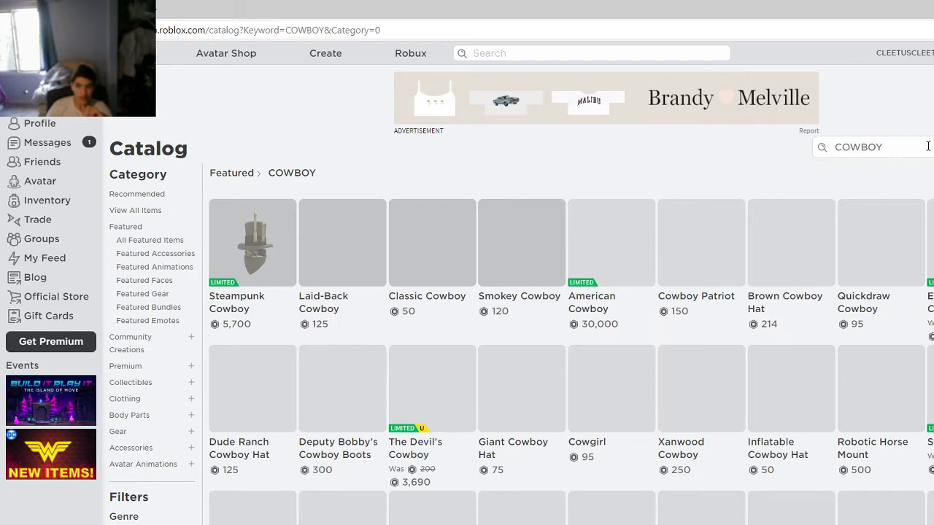
double_click(920, 147)
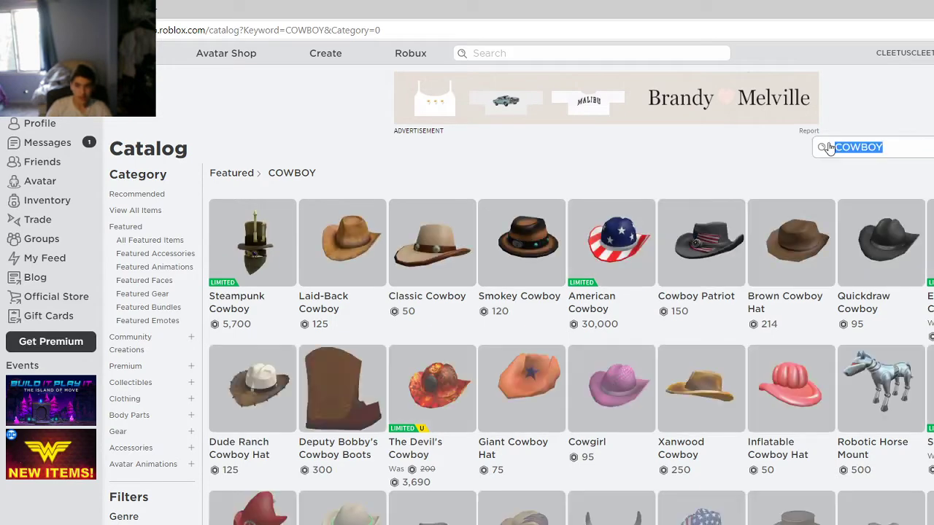
type("PENG")
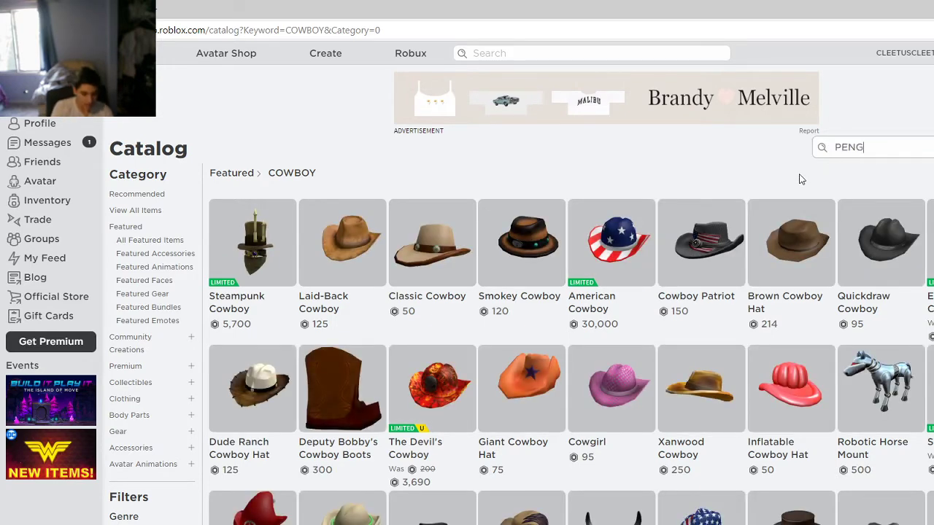
type("UIN")
key("Return")
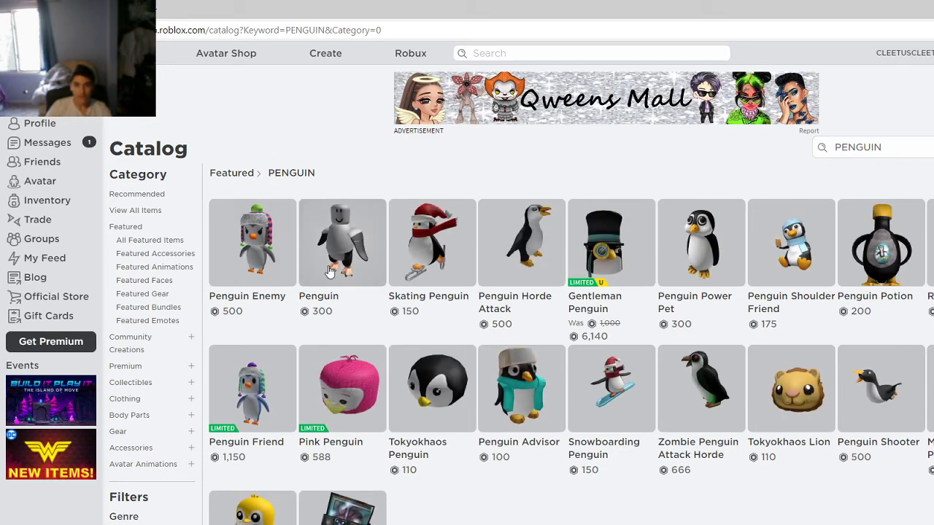
- Add the Penguin bundle by ROBLOX to the favorites and buy it
left_click(329, 272)
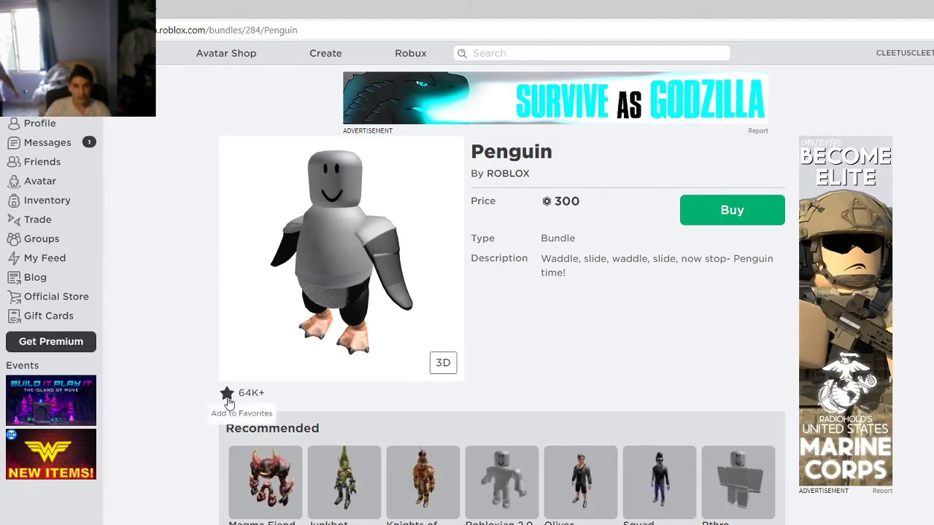
left_click(703, 221)
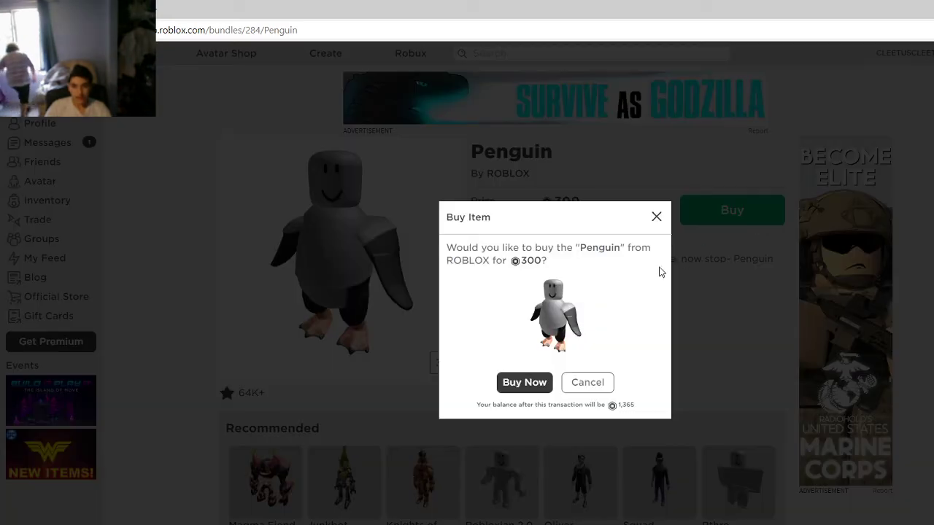
left_click(526, 382)
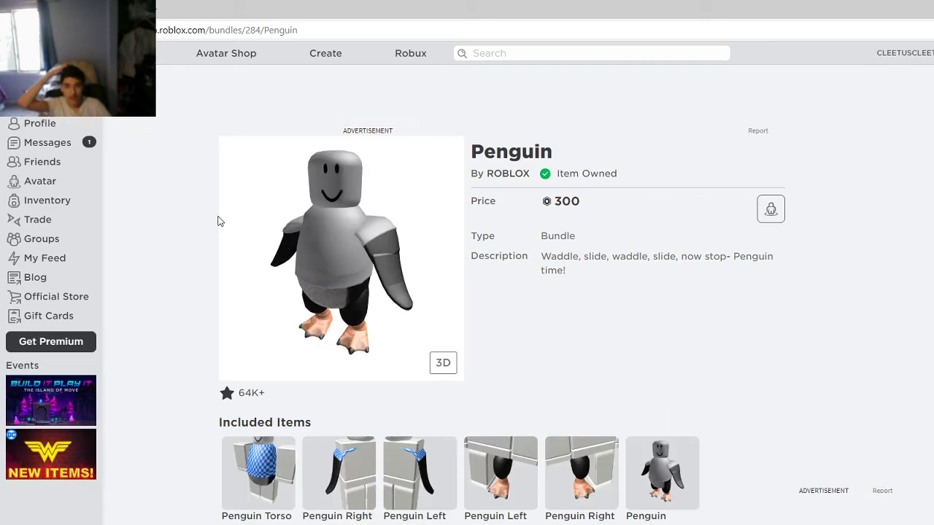
- Open the Avatar Editor and equip the ROBLOX Boy right arm, left arm, right leg and left leg
left_click(46, 182)
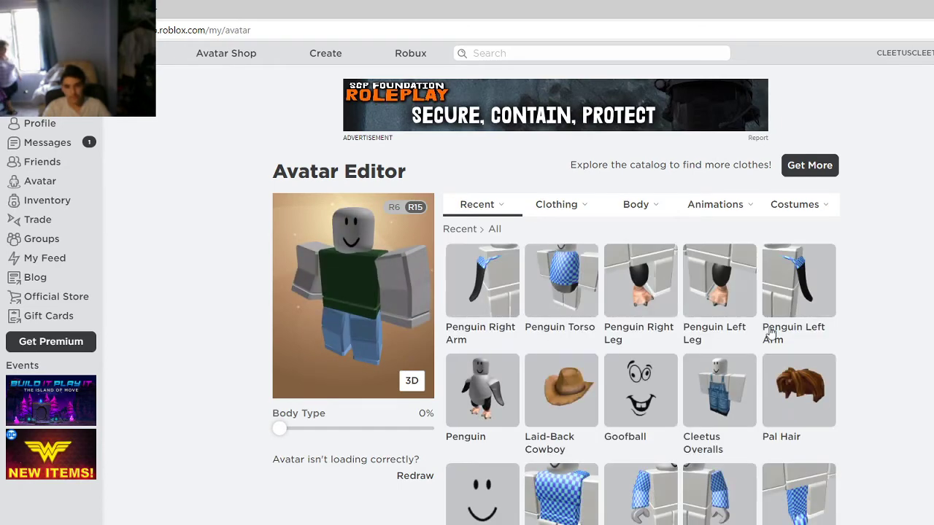
scroll(858, 300, "down", 9)
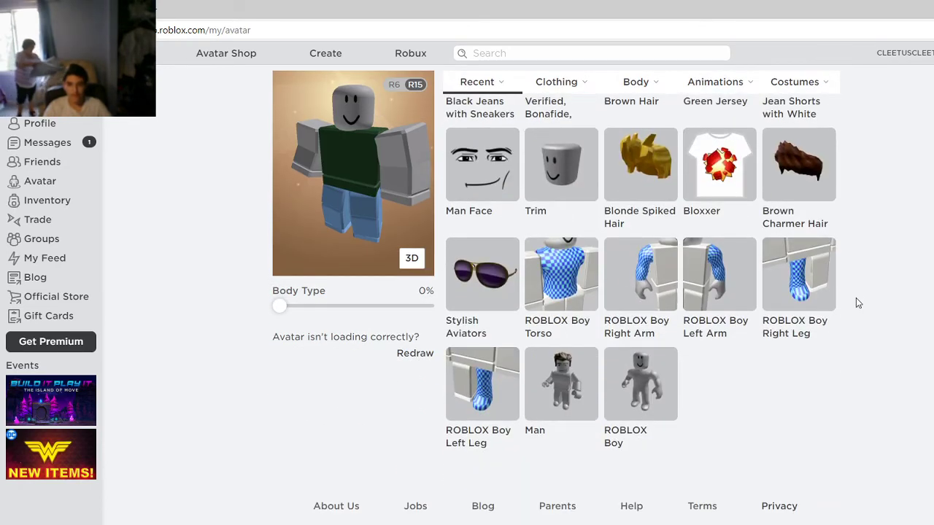
scroll(856, 298, "up", 6)
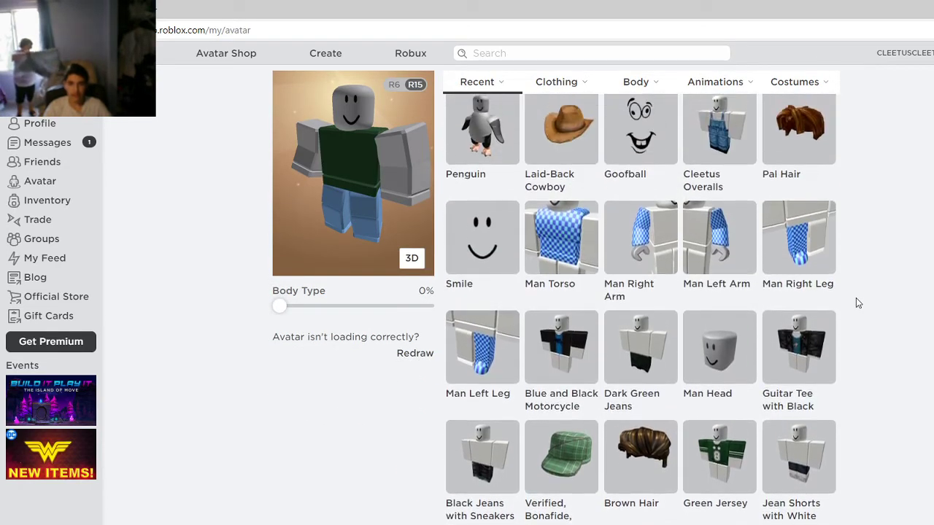
scroll(856, 298, "up", 2)
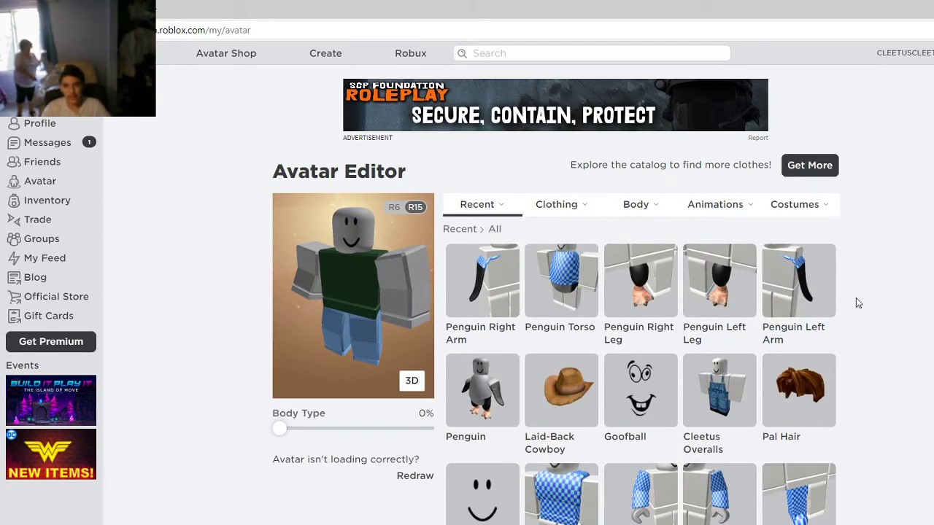
scroll(856, 298, "down", 8)
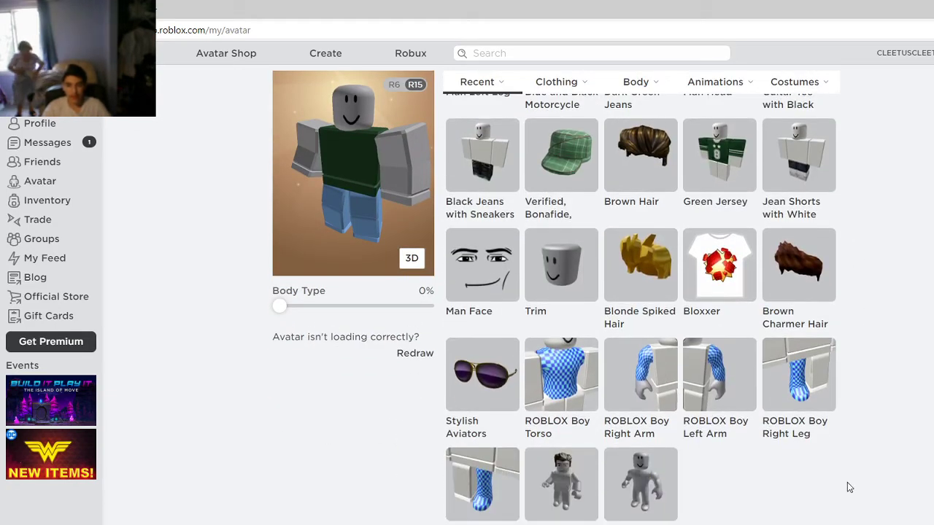
left_click(642, 381)
left_click(710, 393)
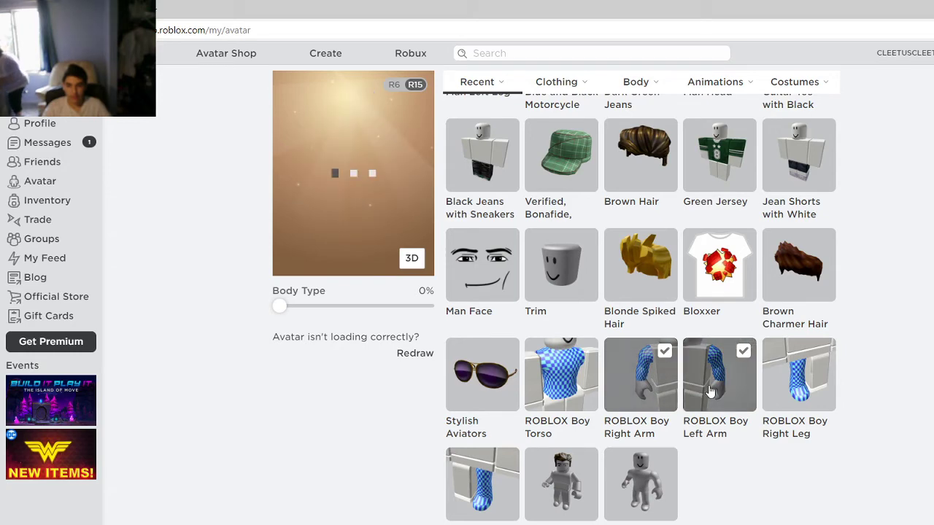
left_click(788, 390)
left_click(489, 478)
- Put the Cleetus Overalls on the avatar
scroll(622, 458, "up", 10)
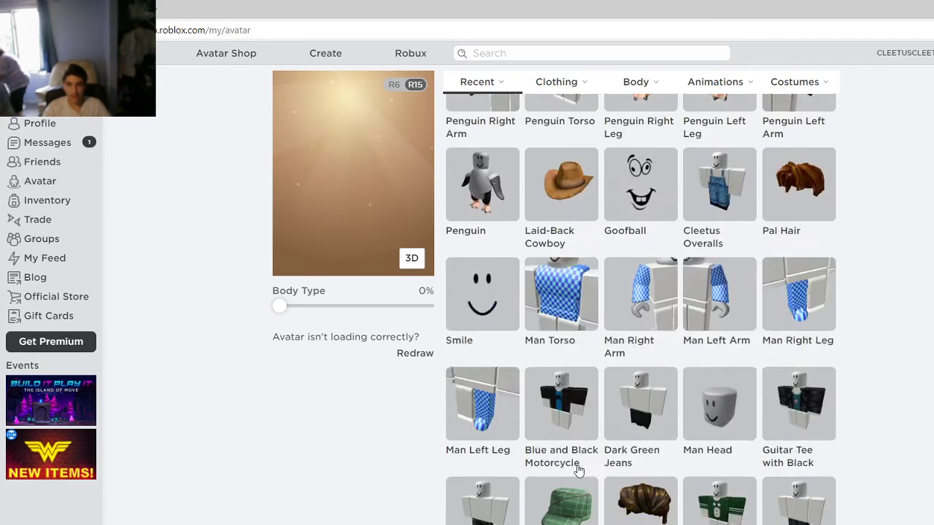
left_click(706, 396)
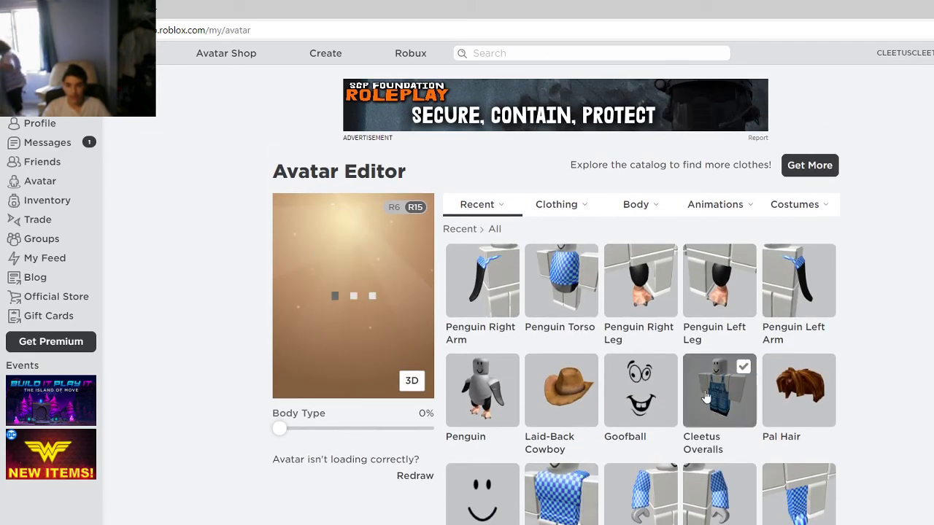
- Equip the Goofball face, the Laid-Back Cowboy hat and the Penguin Torso on the avatar
left_click(656, 399)
left_click(558, 398)
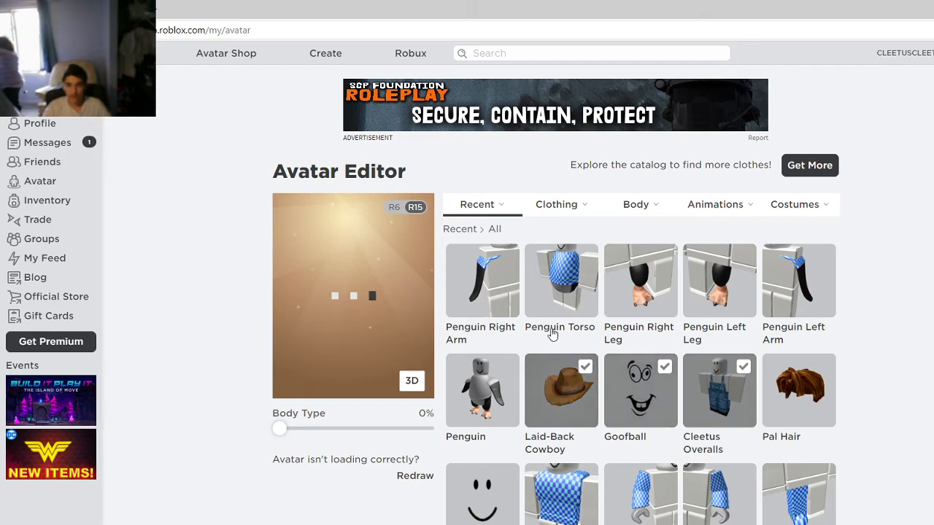
- Set the avatar's body height scale to the maximum of 105%
mouse_move(635, 212)
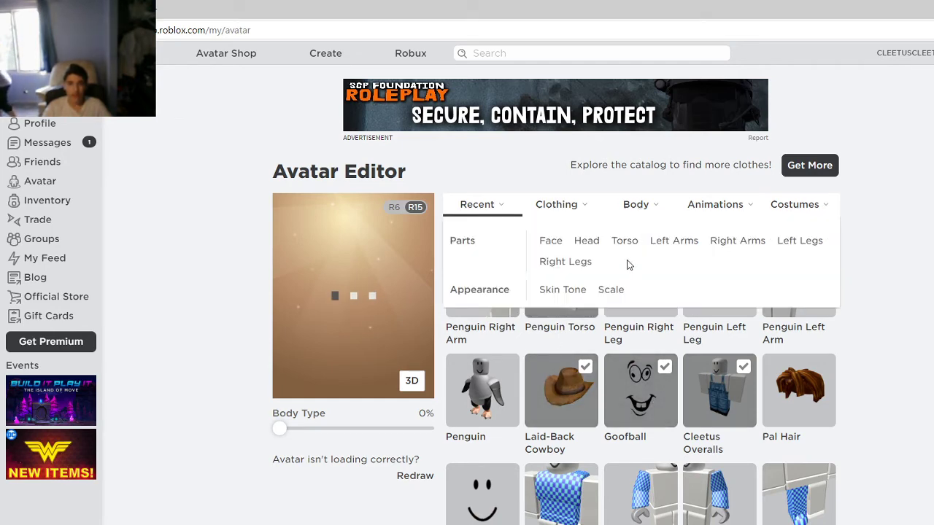
left_click(610, 289)
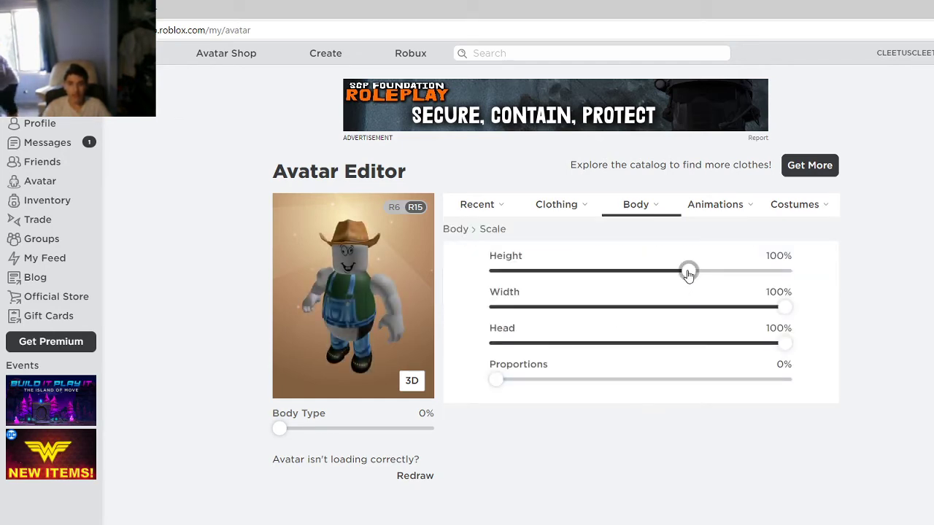
left_click_drag(705, 272, 805, 275)
left_click_drag(883, 275, 883, 277)
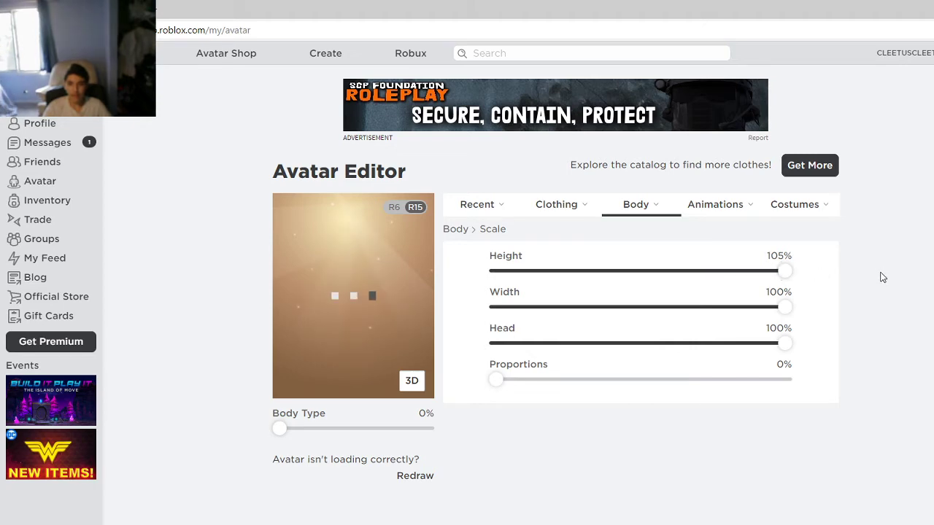
- Set the avatar's skin tone to light peach and check the advanced skin tone settings by body part
left_click(652, 210)
left_click(578, 290)
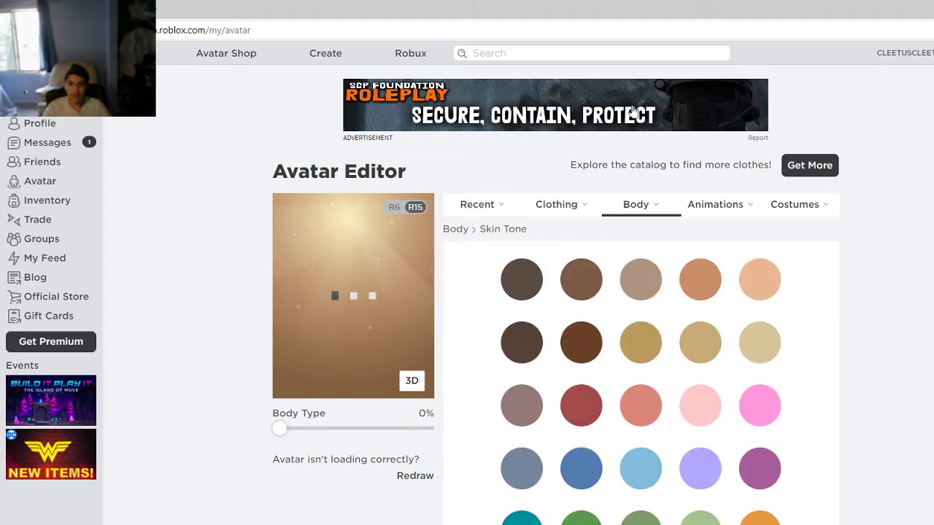
left_click(760, 281)
scroll(909, 350, "down", 3)
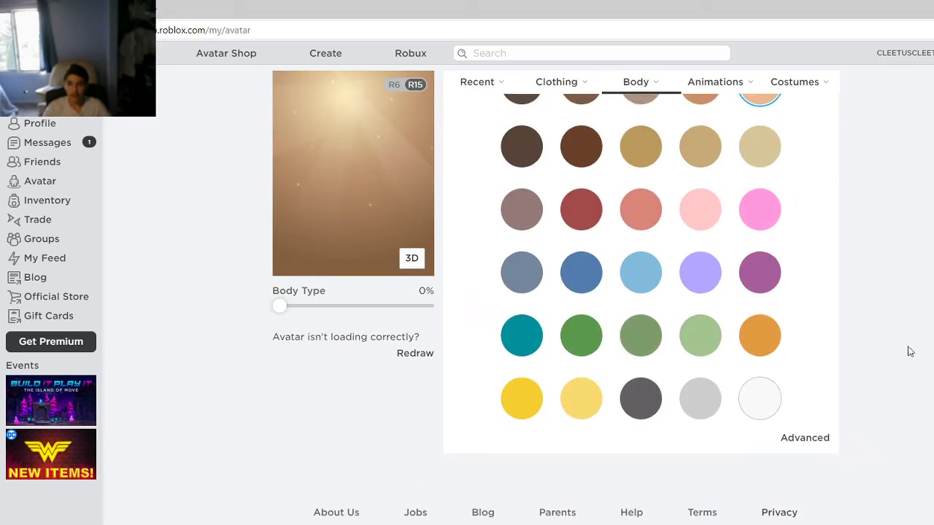
left_click(805, 432)
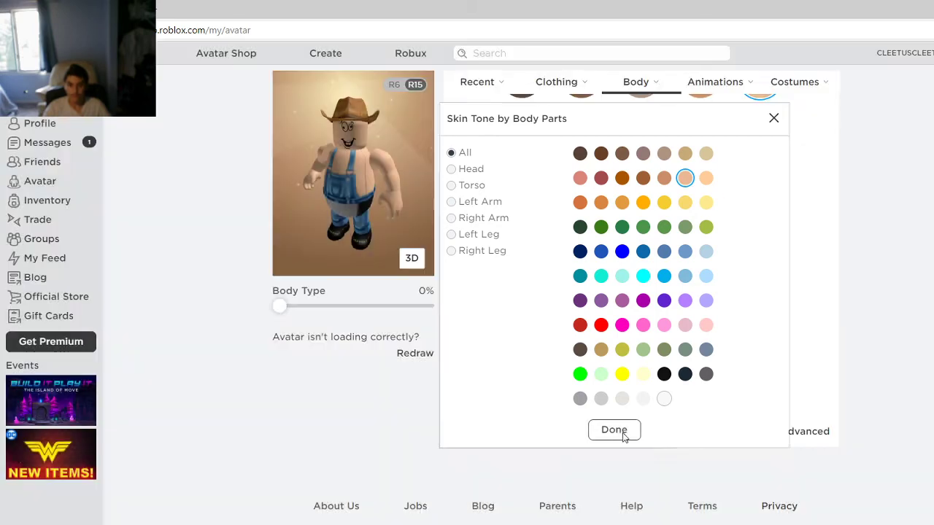
left_click(619, 431)
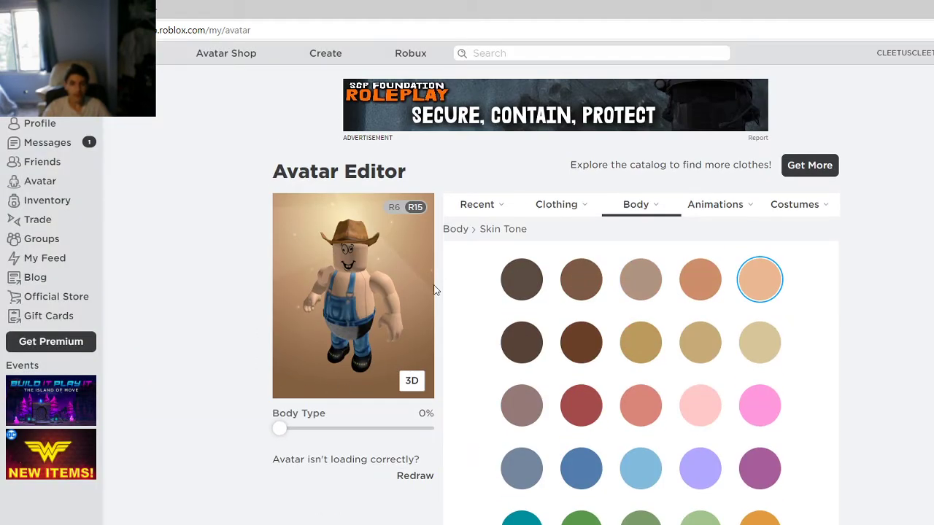
- Save the avatar's current look as a new costume named "CLEETUS UPGRADED"
mouse_move(795, 206)
left_click(810, 235)
left_click(803, 231)
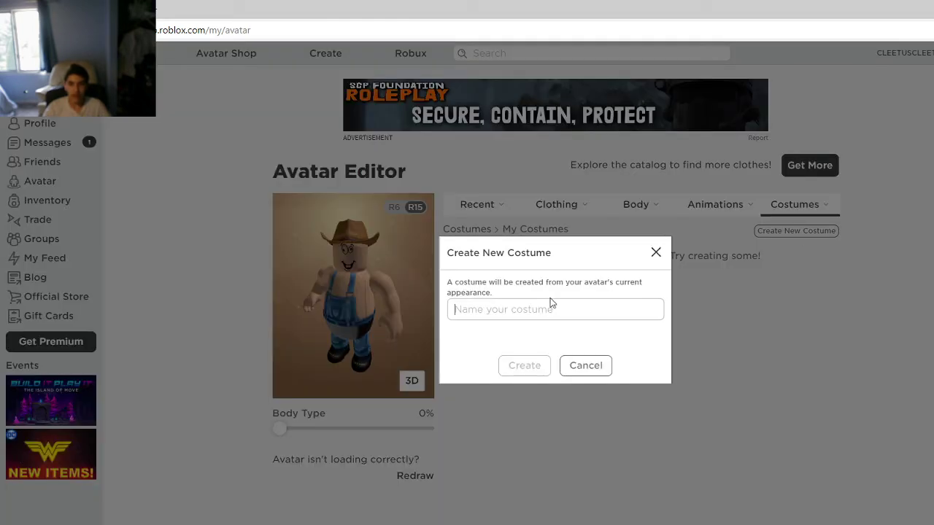
type("CLEETUS UPG")
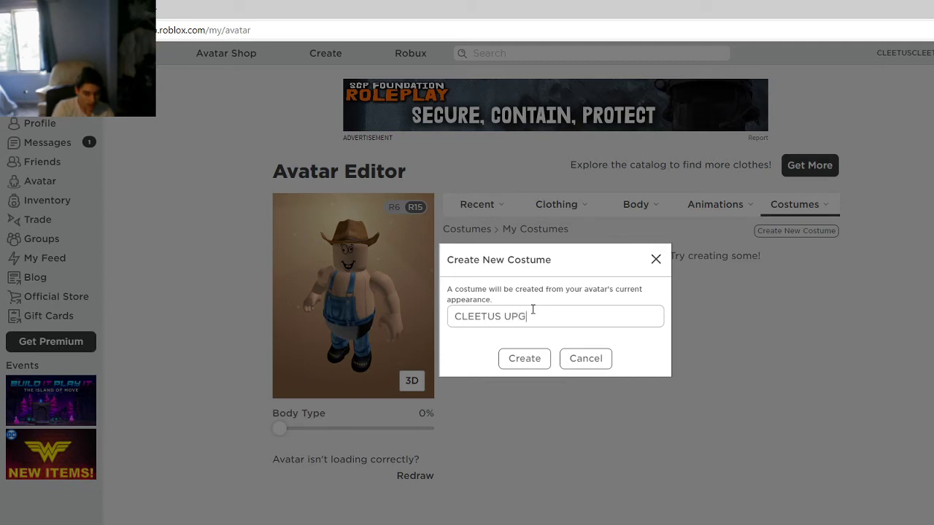
type("RADED")
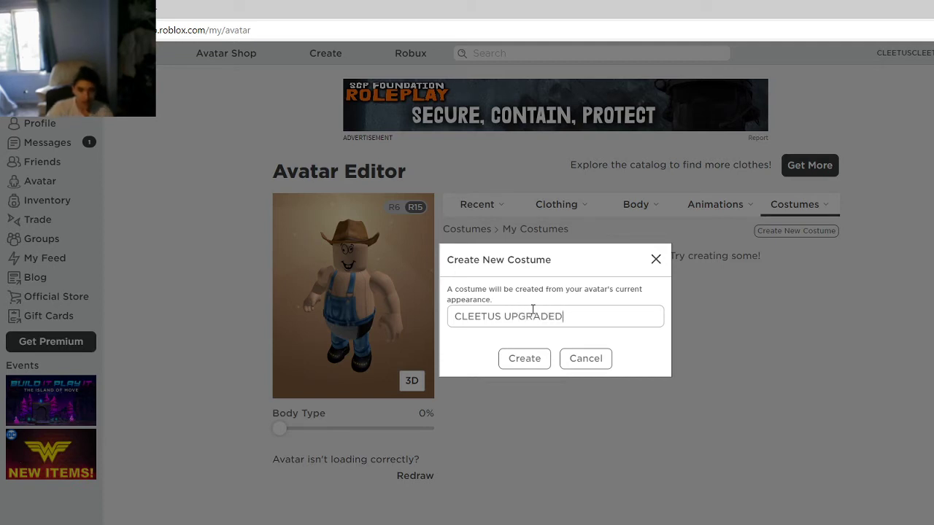
left_click(537, 361)
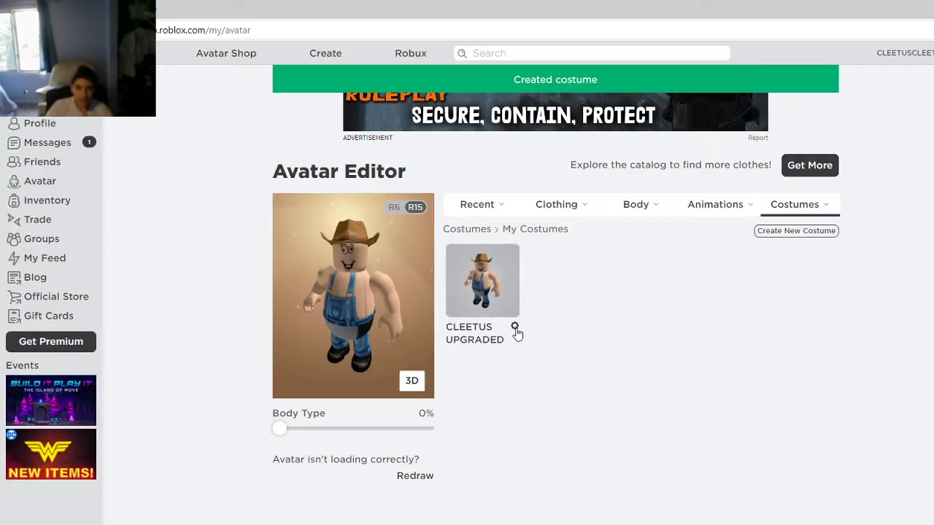
- Wear the CLEETUS UPGRADED costume and redraw the avatar
left_click(516, 329)
left_click(485, 260)
left_click(523, 352)
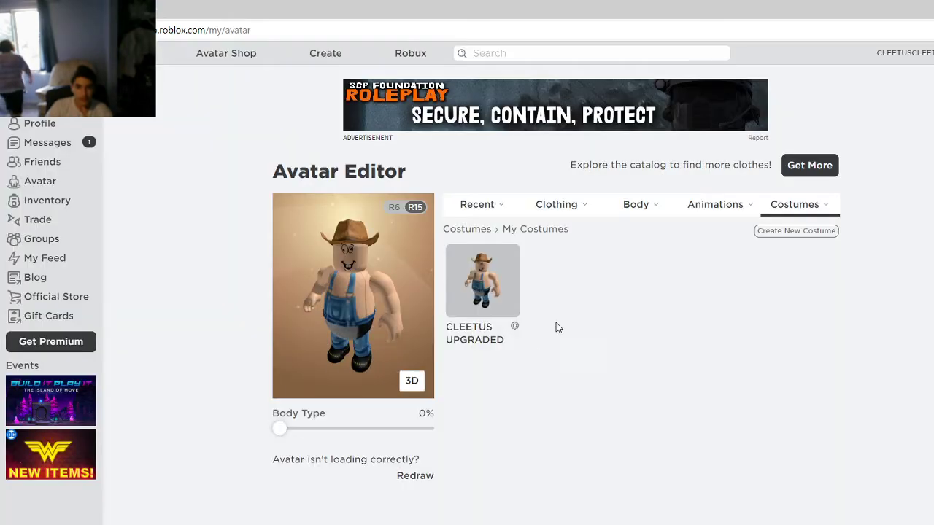
left_click(482, 281)
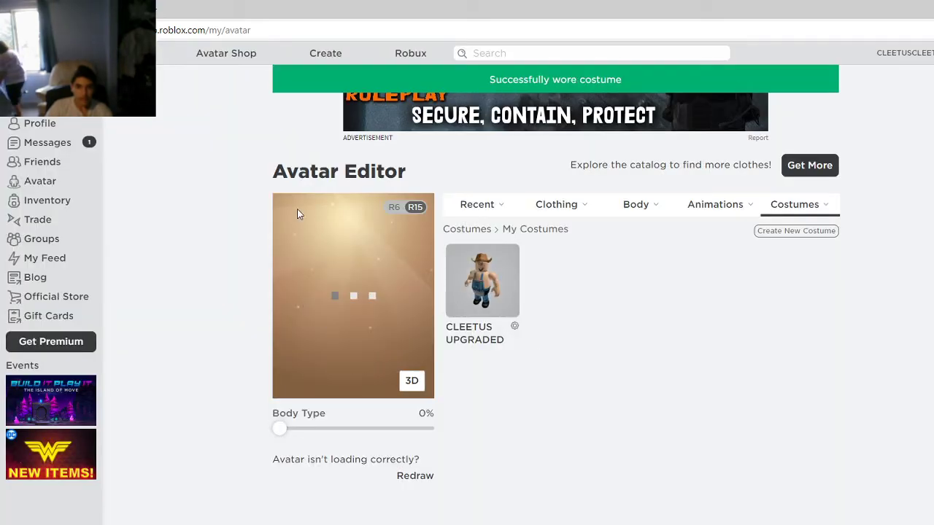
left_click(411, 480)
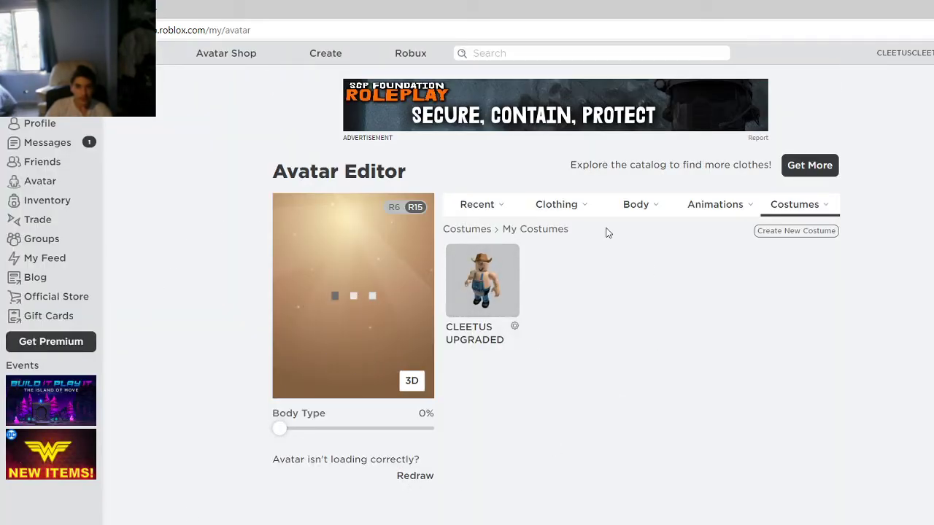
left_click(463, 233)
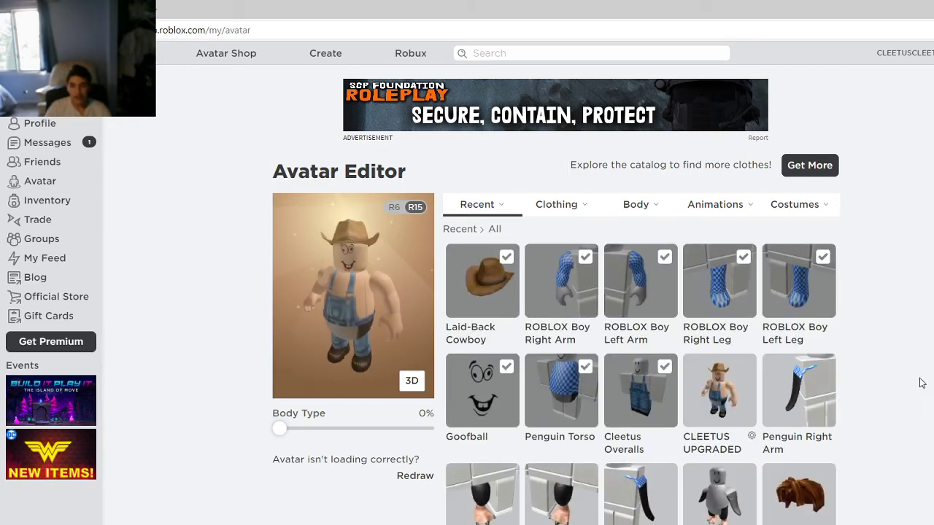
scroll(913, 380, "down", 9)
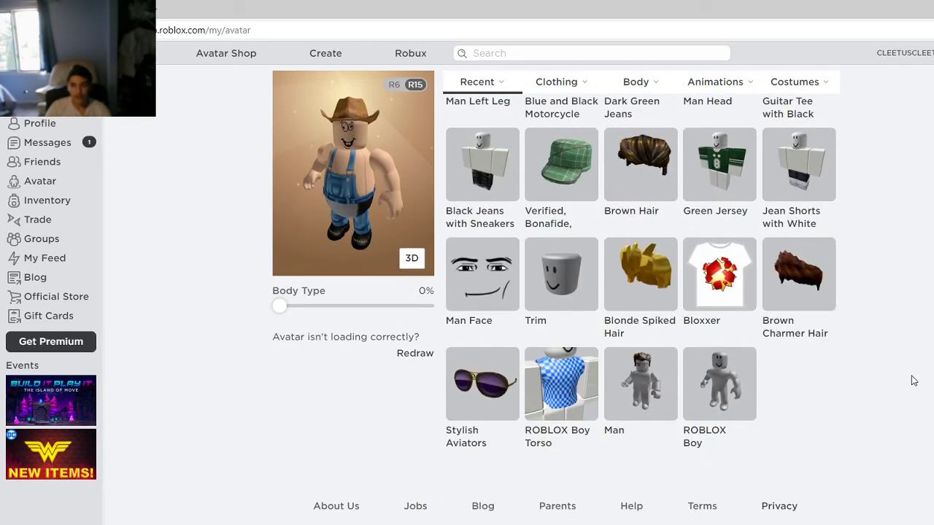
scroll(914, 380, "up", 9)
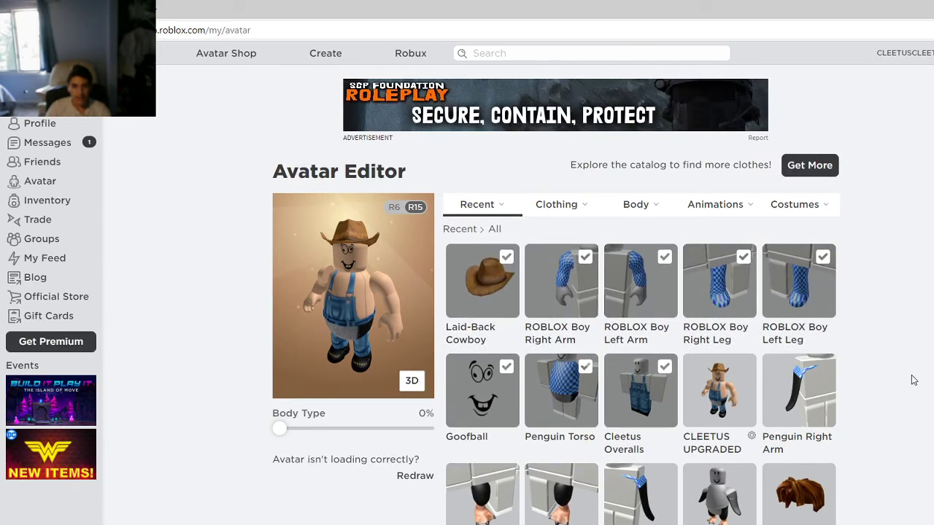
- Start creating a new group and enter "ORIGINAL FAT CLEETUS" as both its name and description
left_click(47, 245)
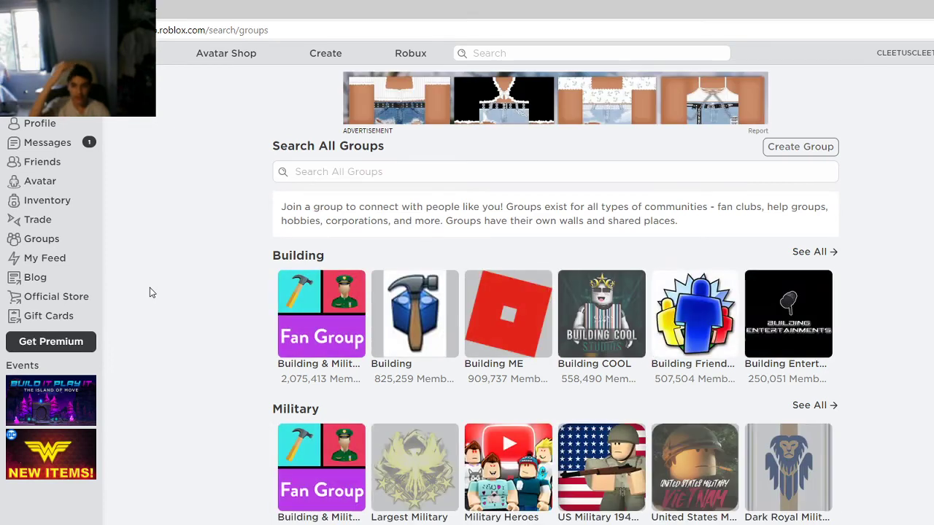
left_click(780, 151)
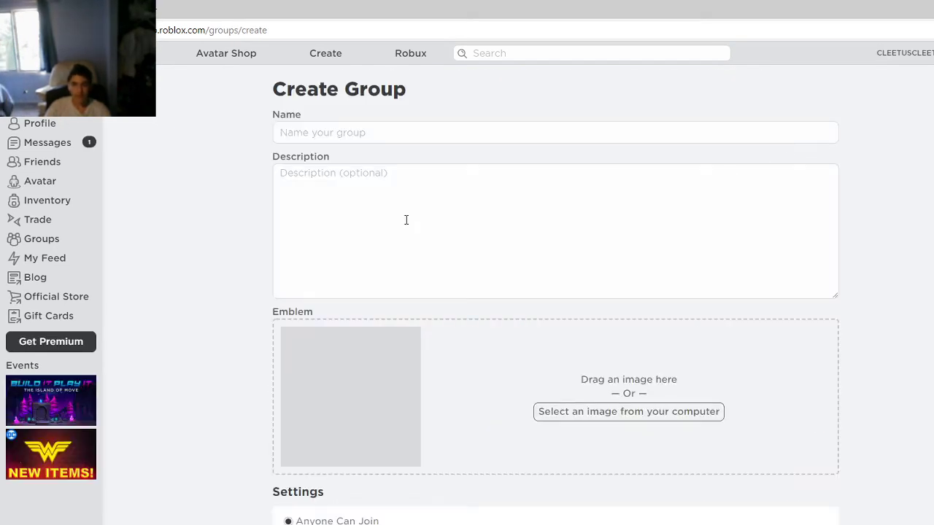
left_click(360, 131)
type("ORIGINAL FAT CLEETUS")
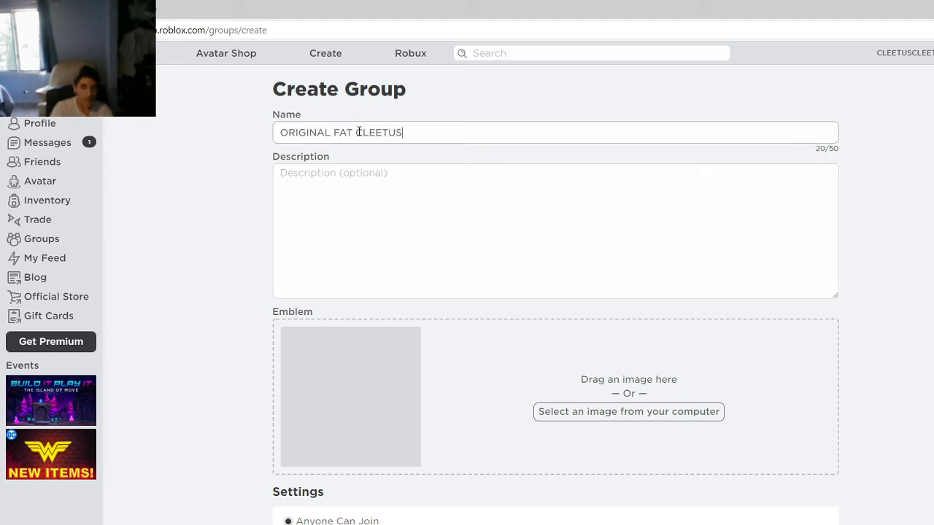
left_click(356, 178)
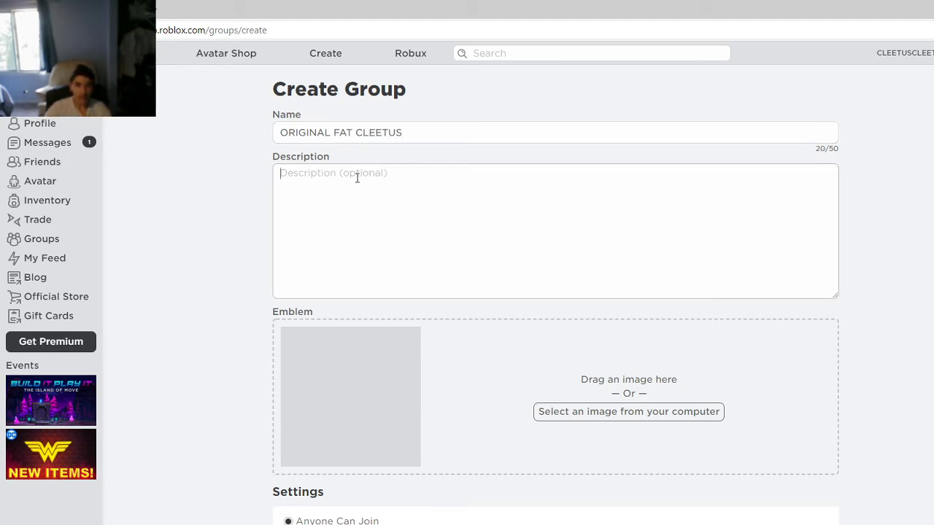
type("ORIGINAL F")
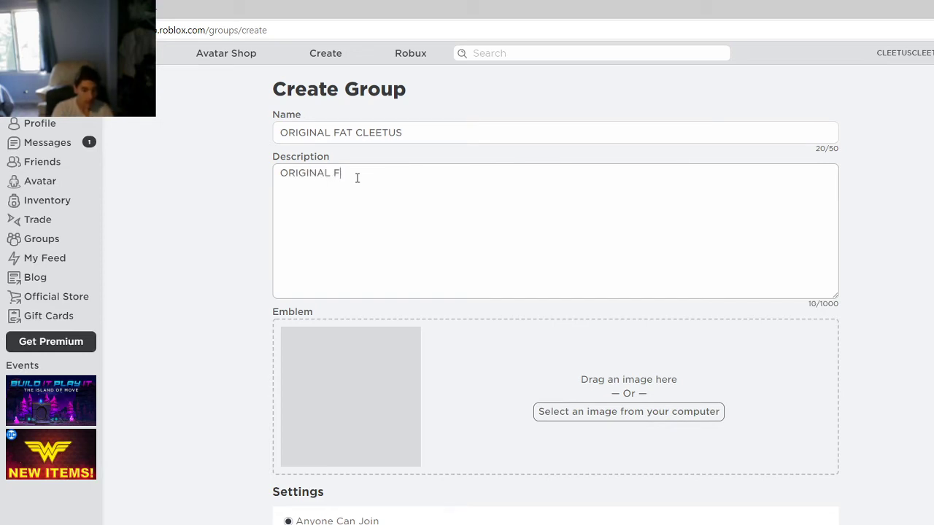
type("AT CLEETUS")
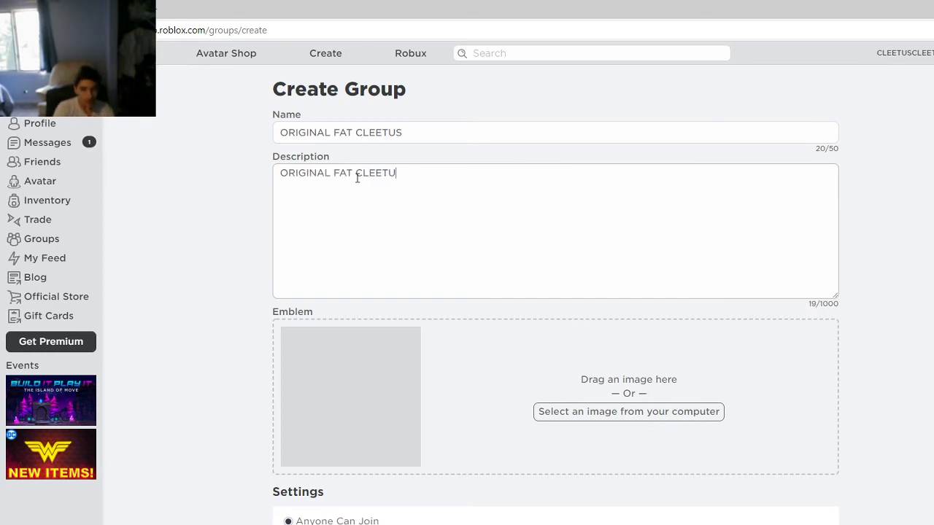
left_click(183, 193)
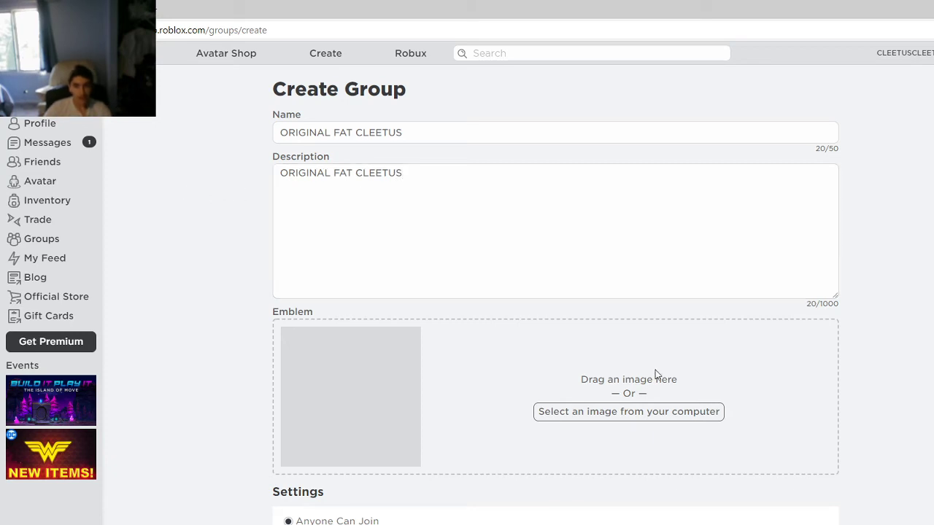
- Choose Png (3).png from the Downloads folder as the group's emblem
left_click(690, 413)
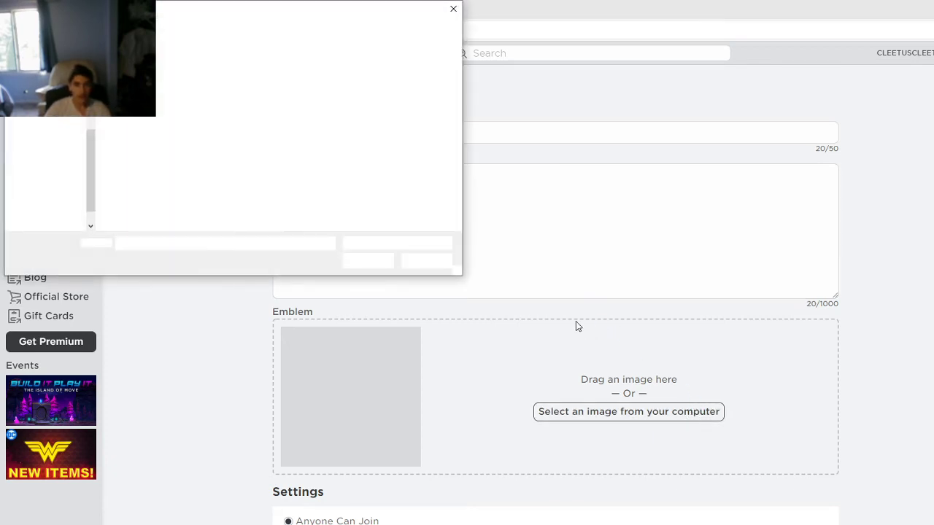
left_click(52, 136)
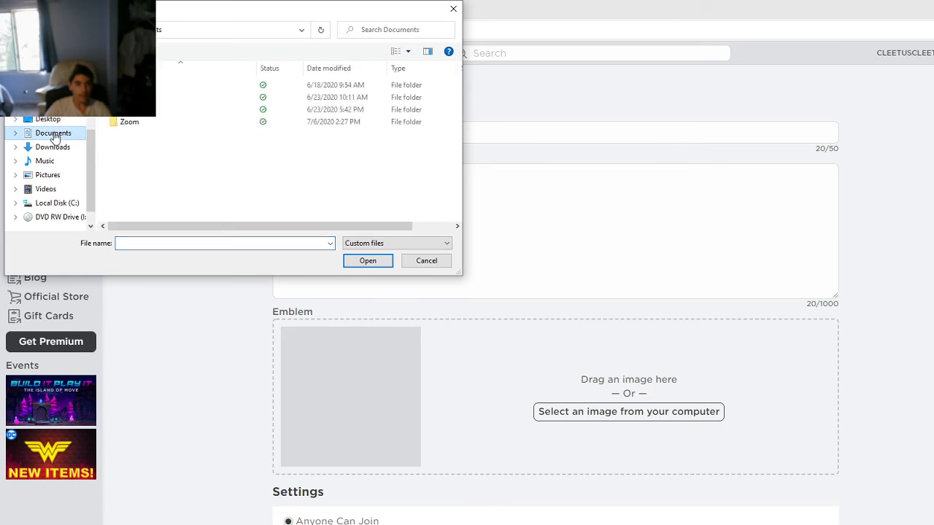
left_click(54, 149)
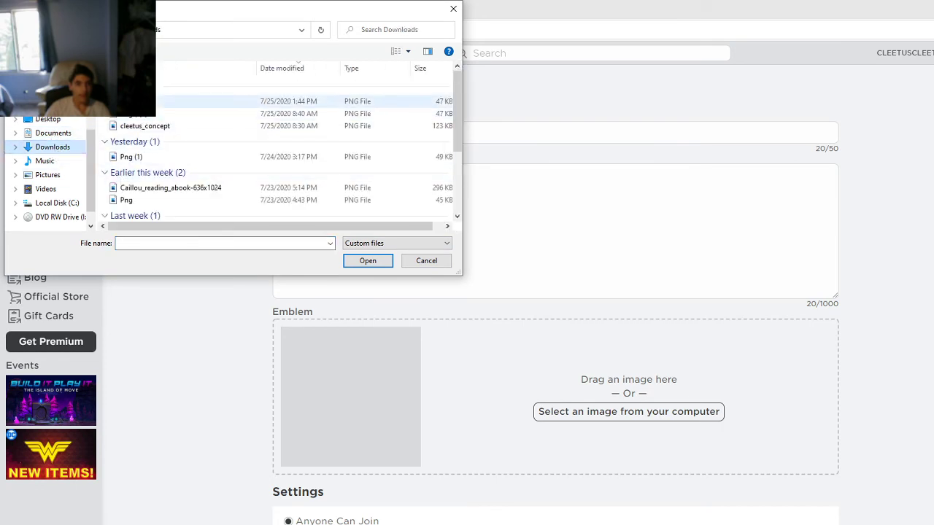
double_click(190, 101)
- Create the group and confirm paying the 100 Robux fee
scroll(634, 346, "down", 3)
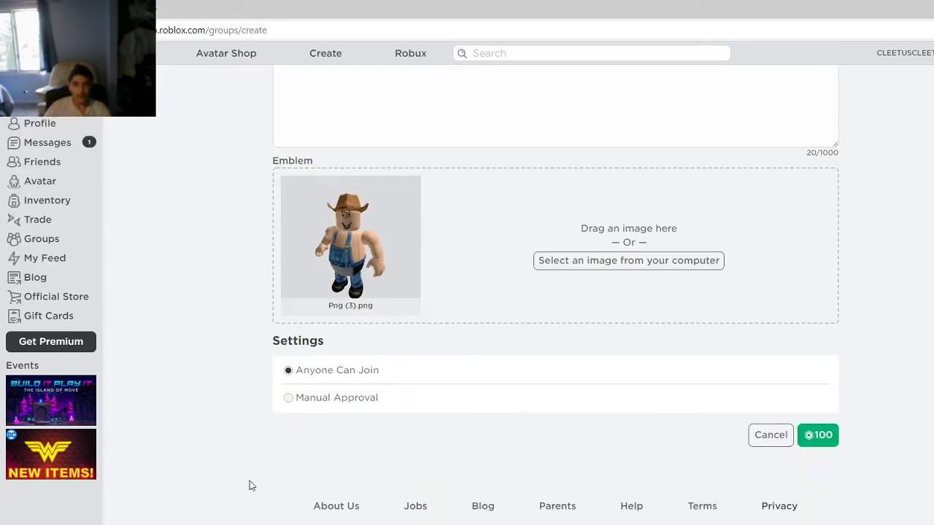
left_click(818, 435)
left_click(524, 340)
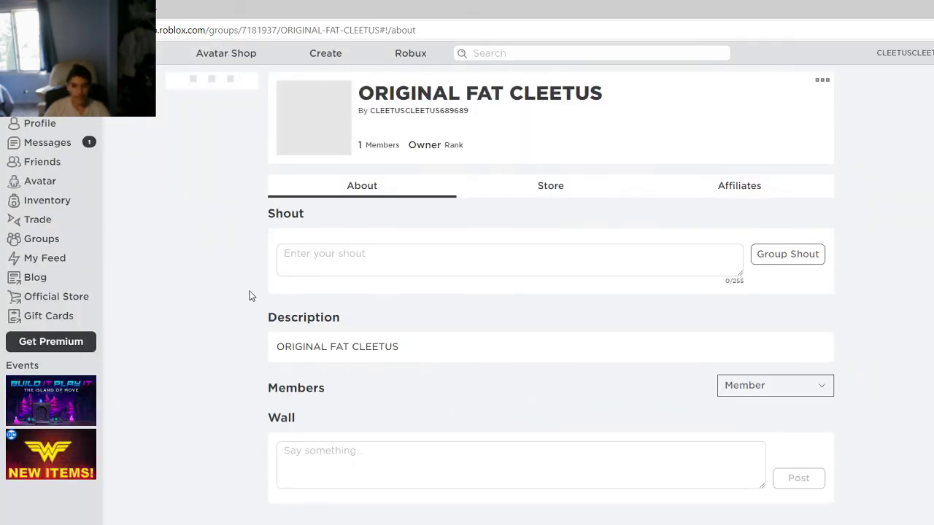
- Post "CLEETUS" as the group's shout
left_click(333, 266)
type("CLEET")
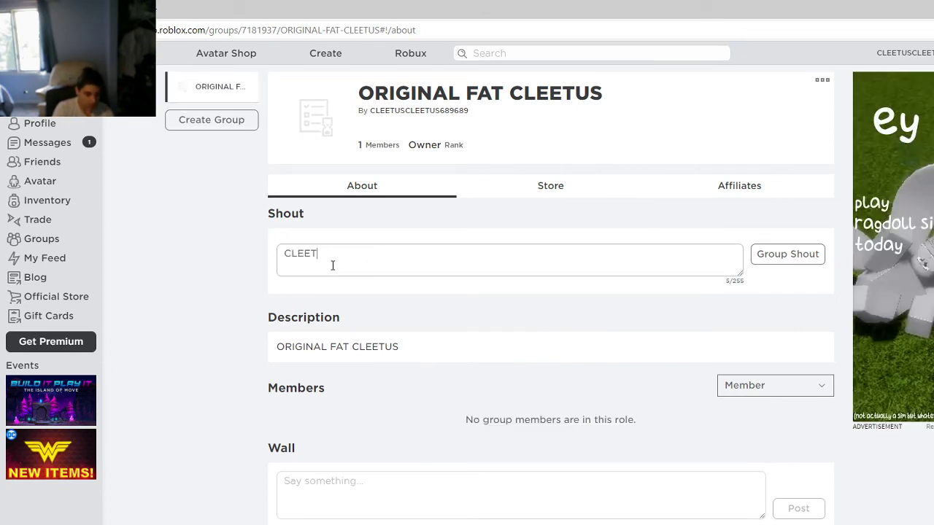
type("US")
left_click(788, 258)
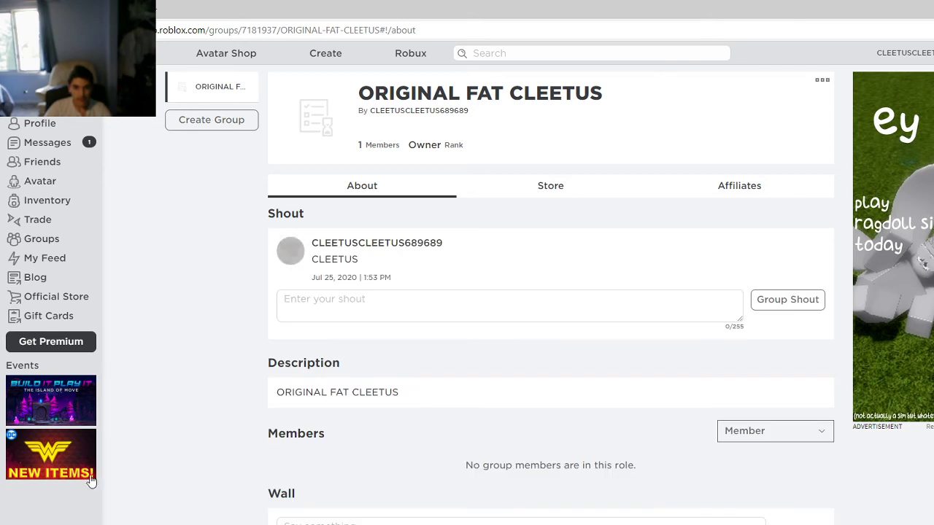
- Submit "CLEETUS" as a post on the group's wall
left_click(328, 523)
type("CLEET")
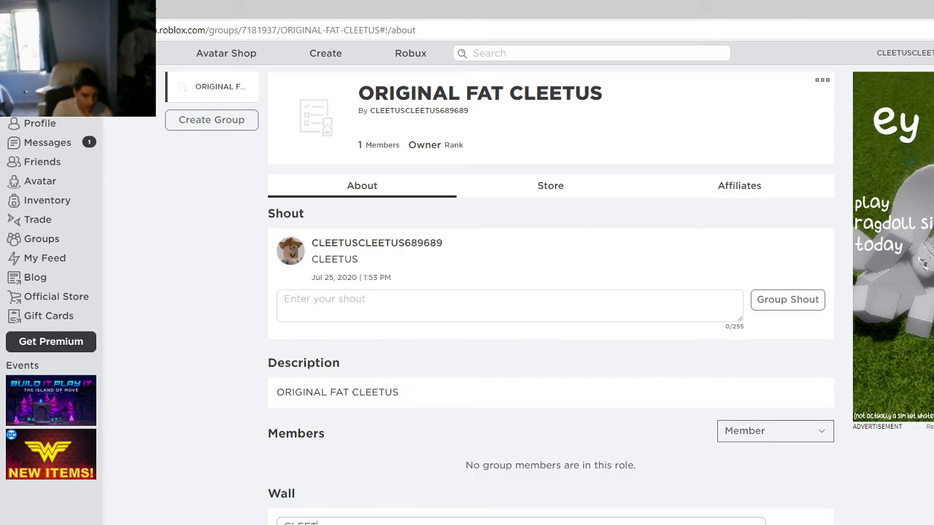
type("US")
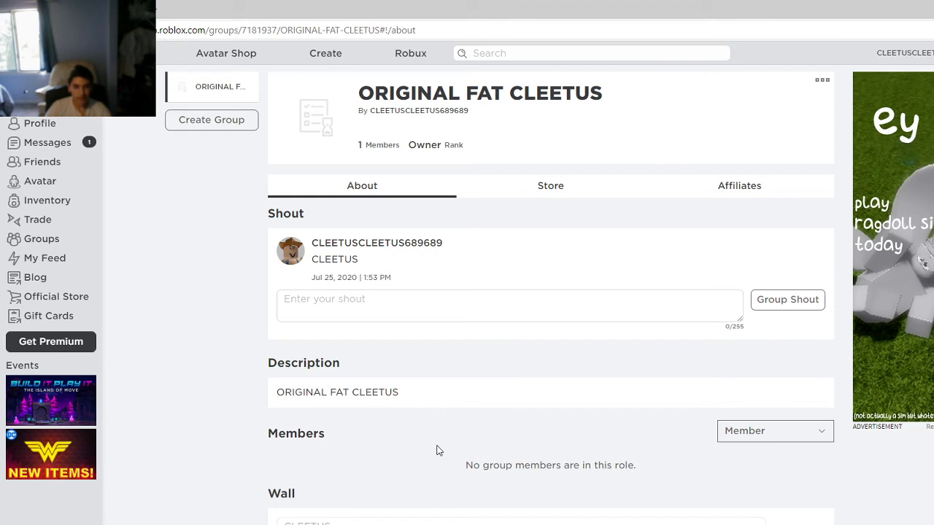
scroll(438, 451, "down", 1)
key("Return")
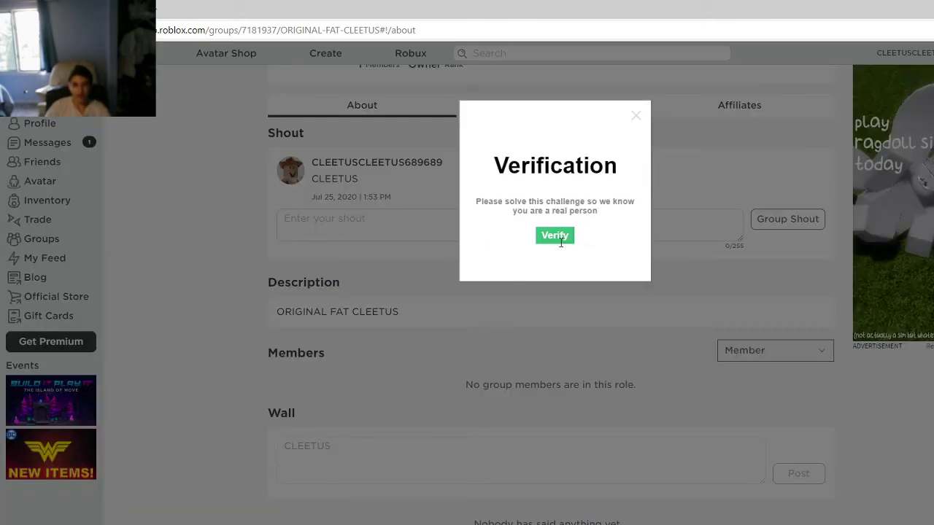
- Complete the human verification for the wall post by choosing the boombox image that is the correct way up
left_click(555, 235)
left_click(511, 245)
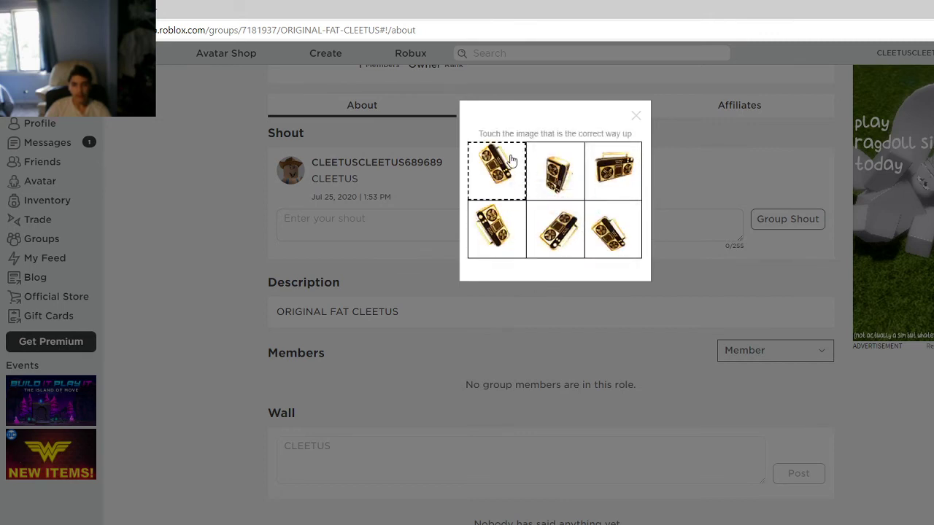
left_click(609, 182)
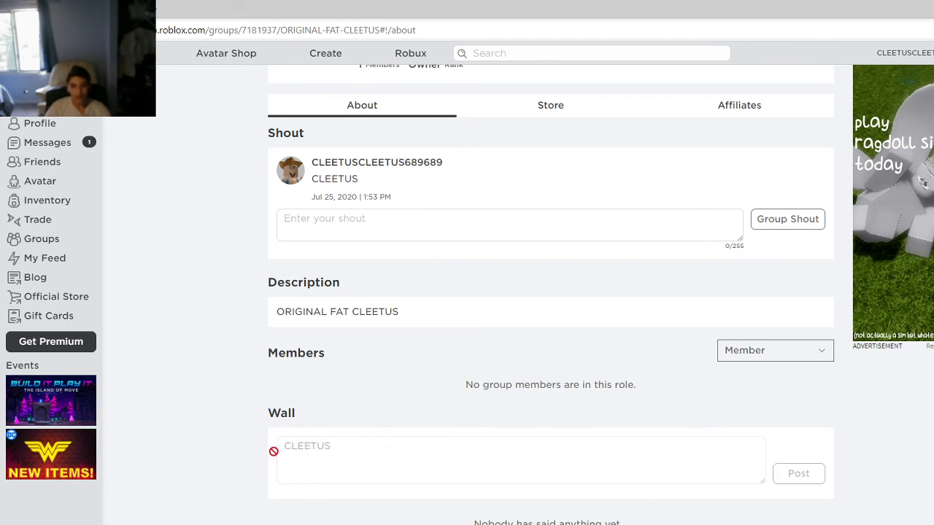
scroll(319, 472, "down", 1)
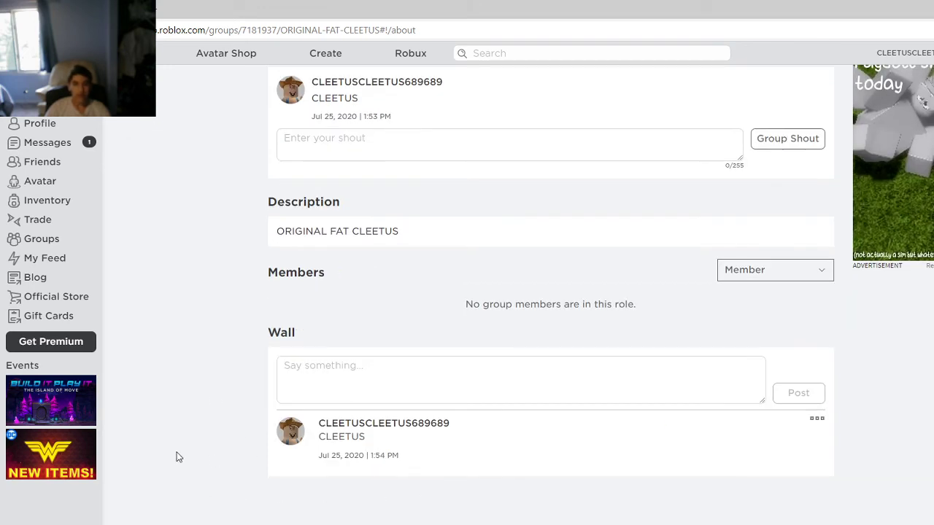
scroll(175, 458, "up", 2)
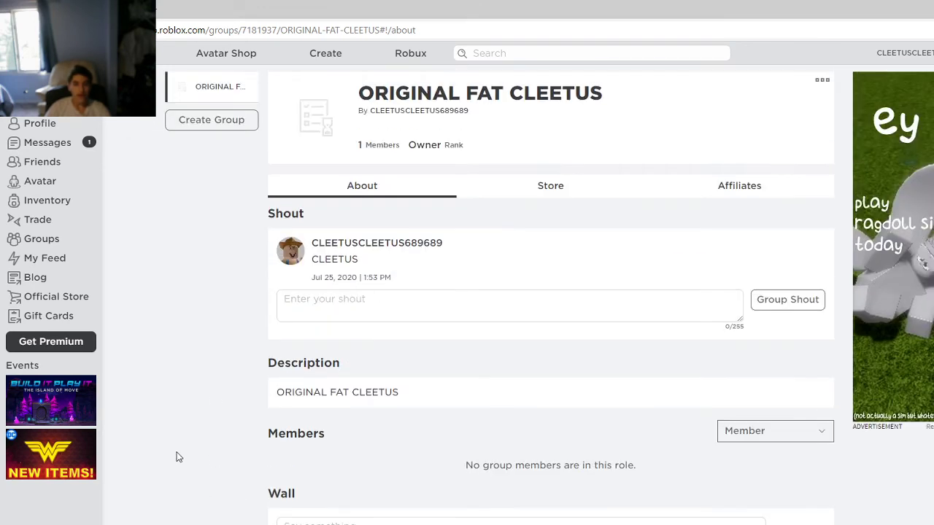
- In the group's configuration, set the Owner role's name and description both to "CLEETUS" and save the role
left_click(821, 83)
left_click(807, 98)
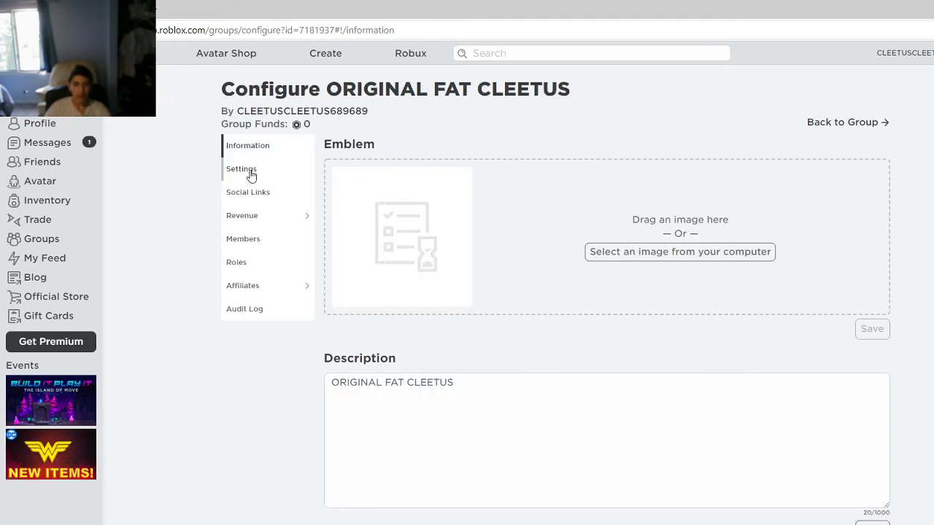
left_click(250, 238)
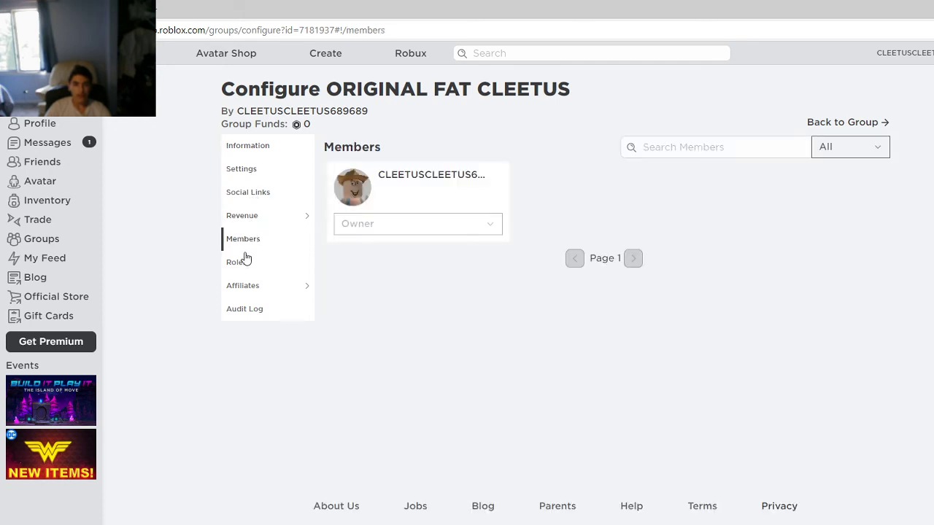
left_click(245, 260)
left_click_drag(485, 158, 430, 159)
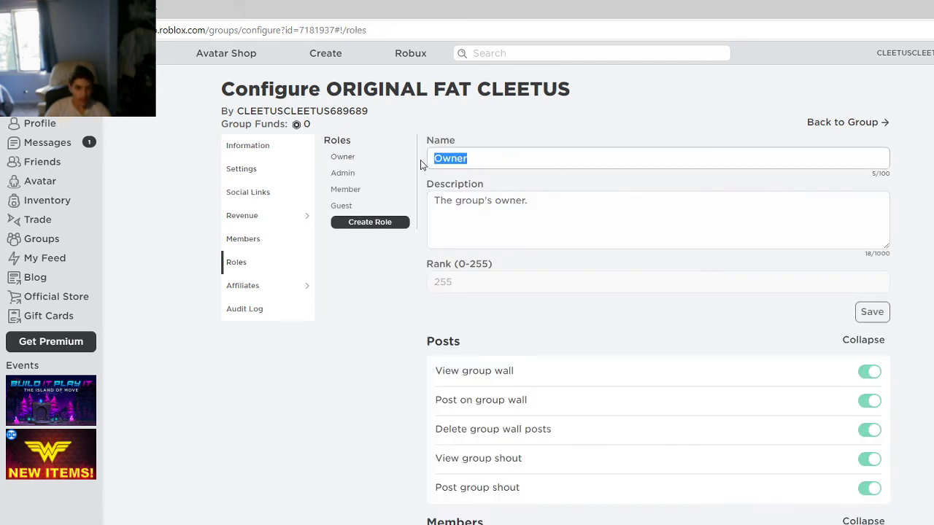
type("CLEETUS")
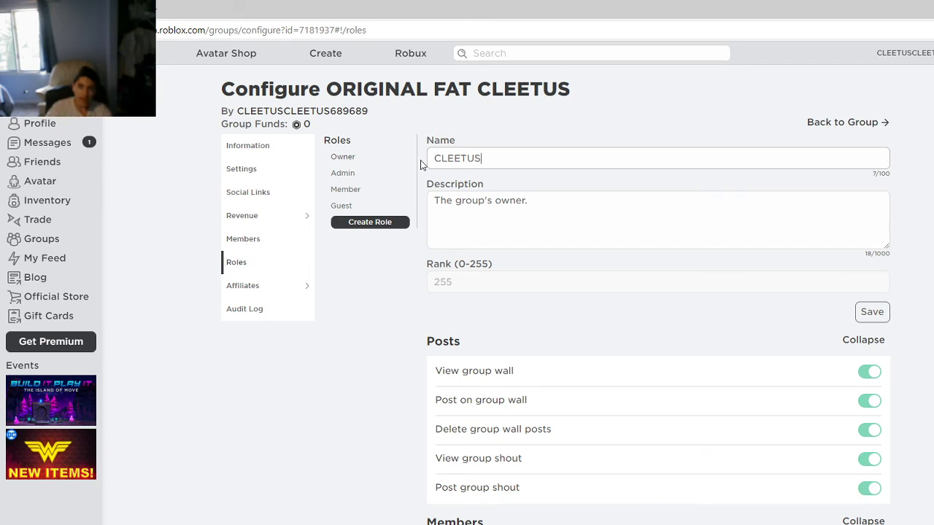
left_click_drag(561, 199, 417, 194)
type("CL")
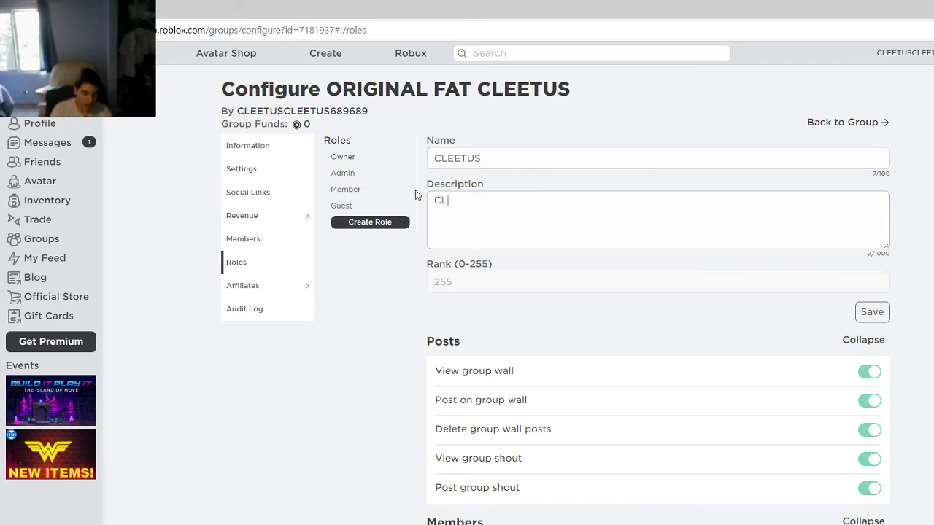
type("EETUS")
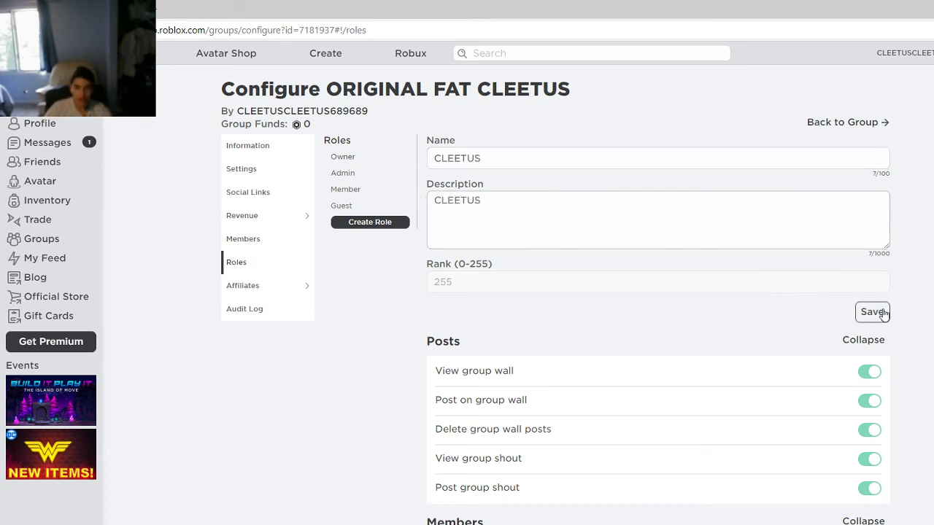
left_click(873, 311)
- Check the group's affiliates and audit log, and return to the group page
left_click(243, 286)
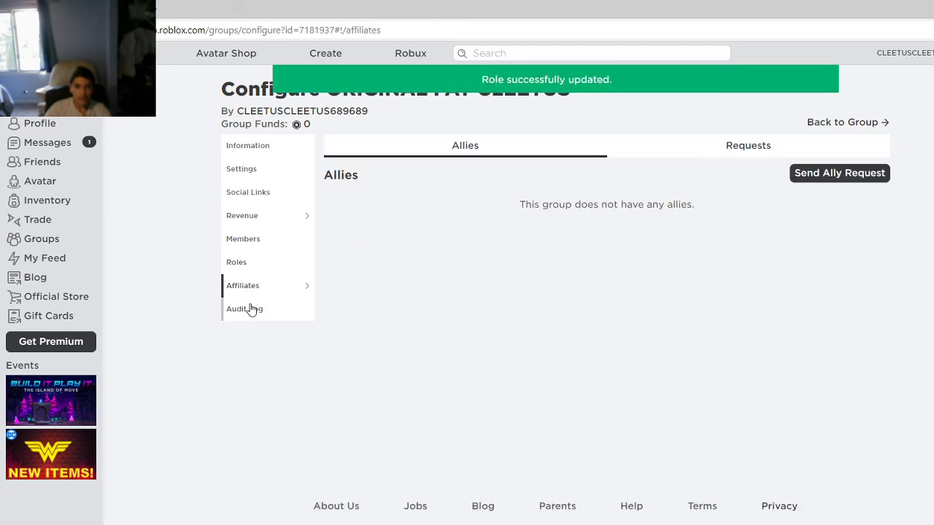
left_click(250, 310)
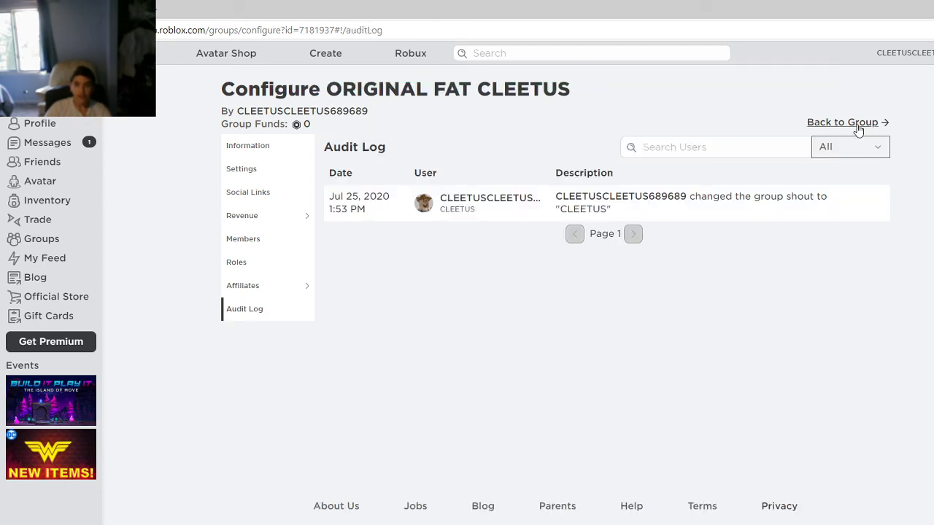
left_click(859, 129)
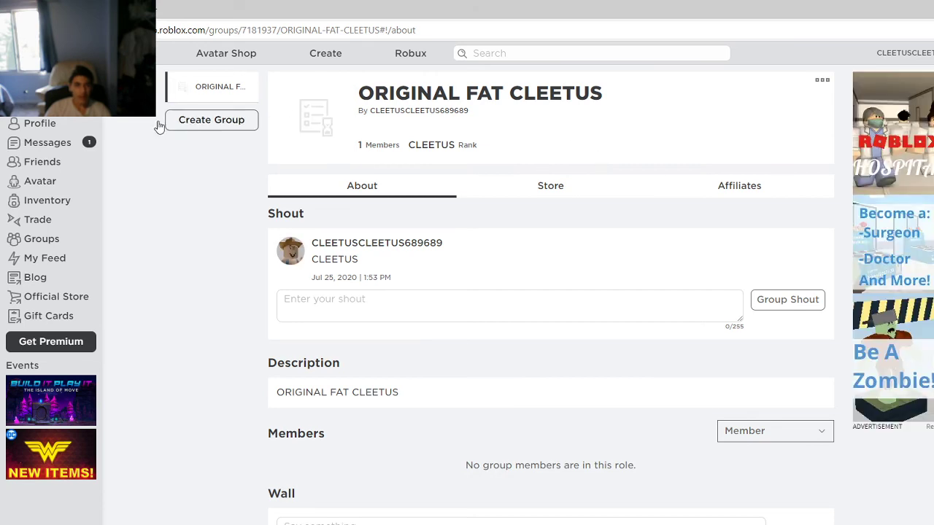
- Open the account's profile and review its worn items, collections, group and statistics
left_click(46, 126)
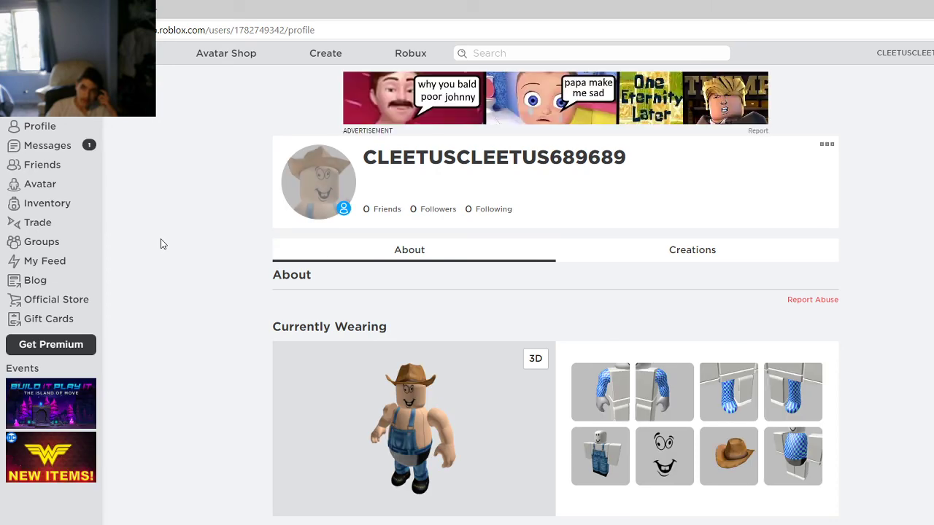
scroll(162, 244, "down", 5)
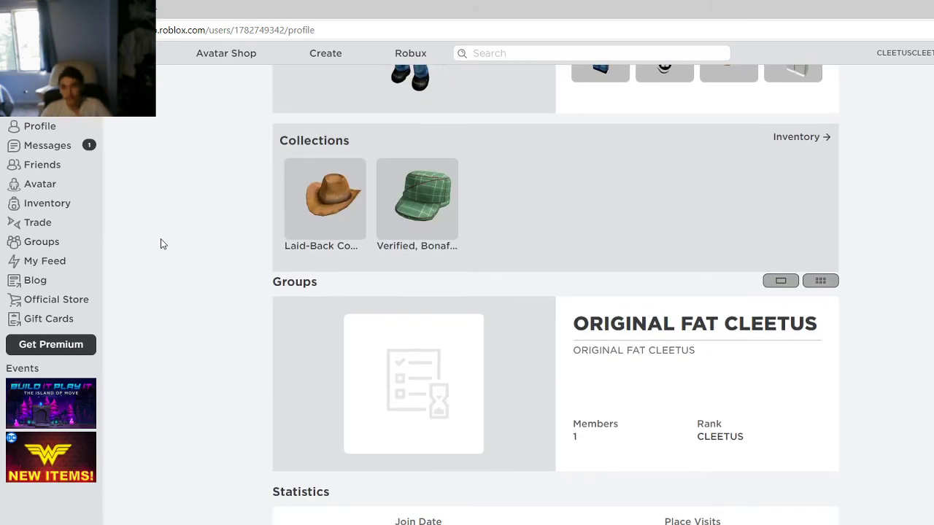
scroll(189, 309, "down", 4)
scroll(190, 309, "up", 6)
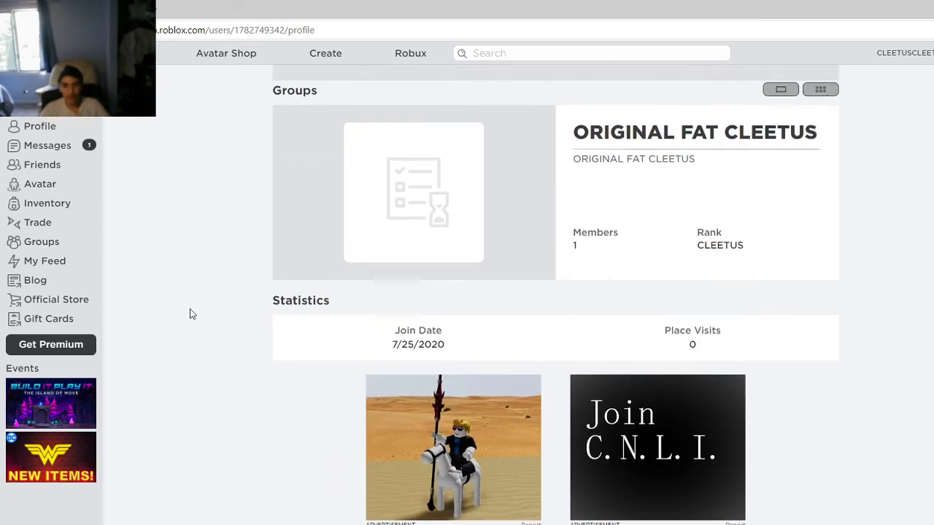
scroll(217, 419, "up", 3)
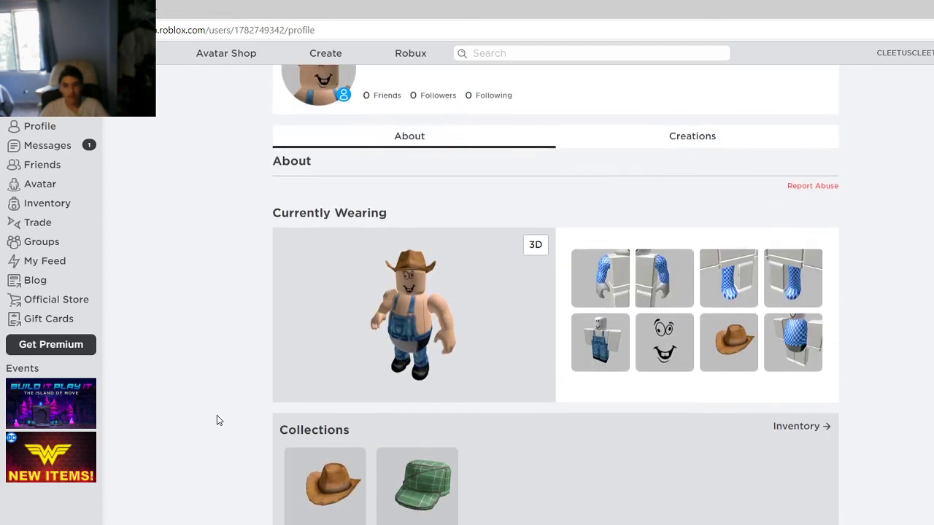
scroll(217, 420, "up", 2)
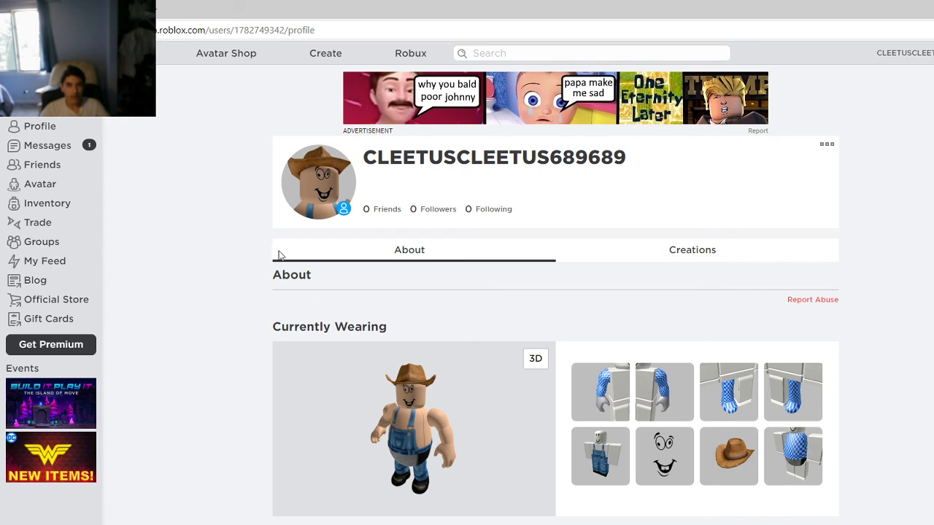
- Go to the Roblox home page and switch to OBS Studio
left_click(49, 110)
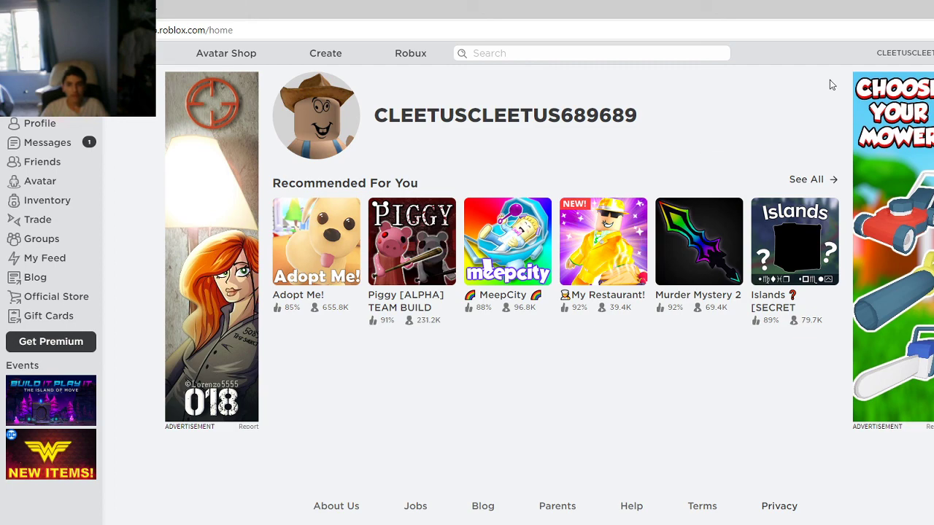
key("alt+Tab")
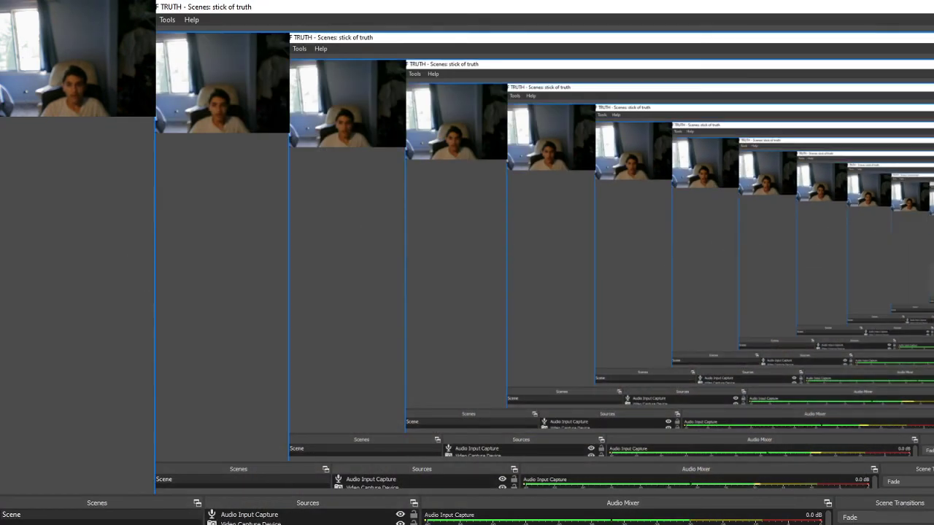